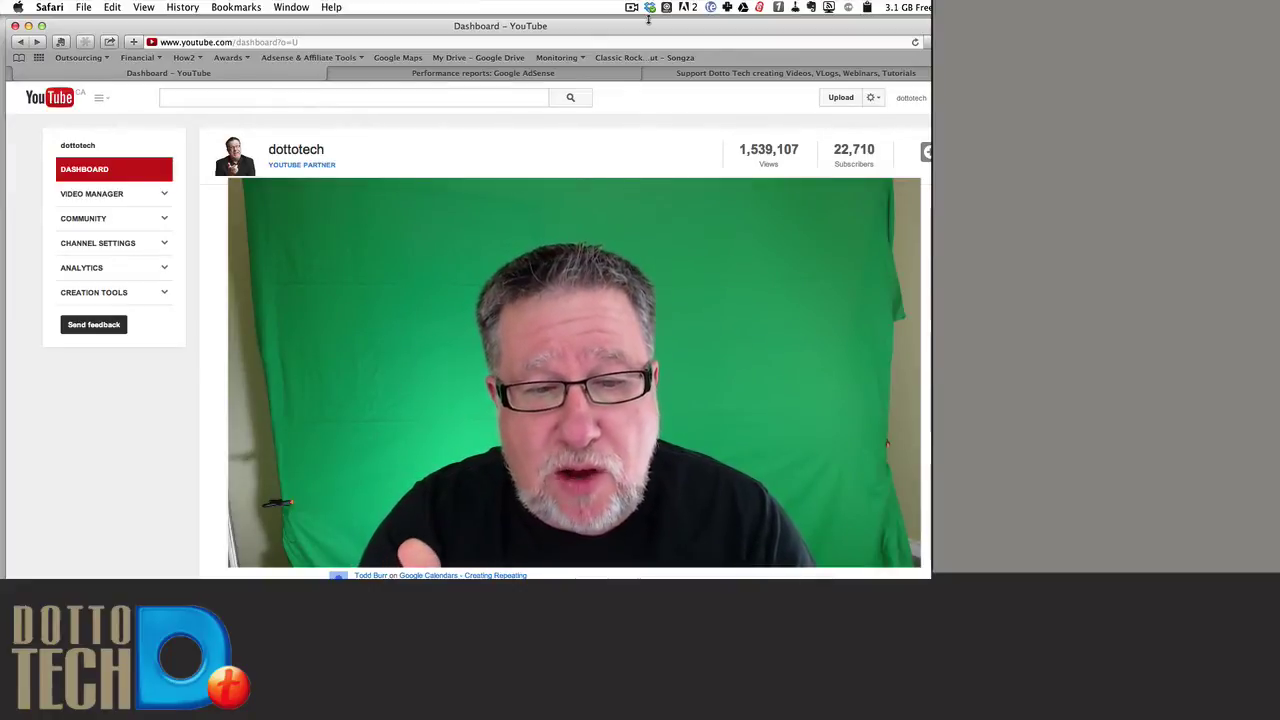
- Scroll through the channel dashboard stats showing 1,539,107 views and 22,710 subscribers
scroll(923, 92, "down", 1)
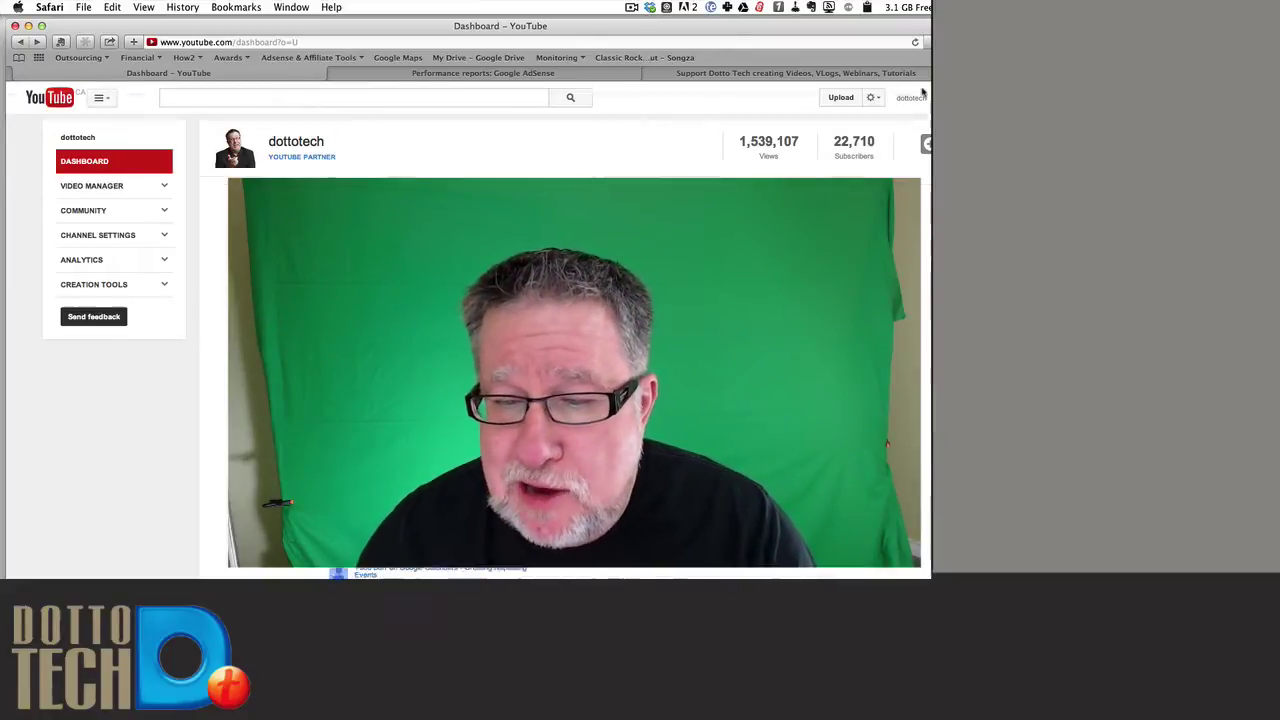
scroll(923, 92, "down", 1)
left_click(905, 73)
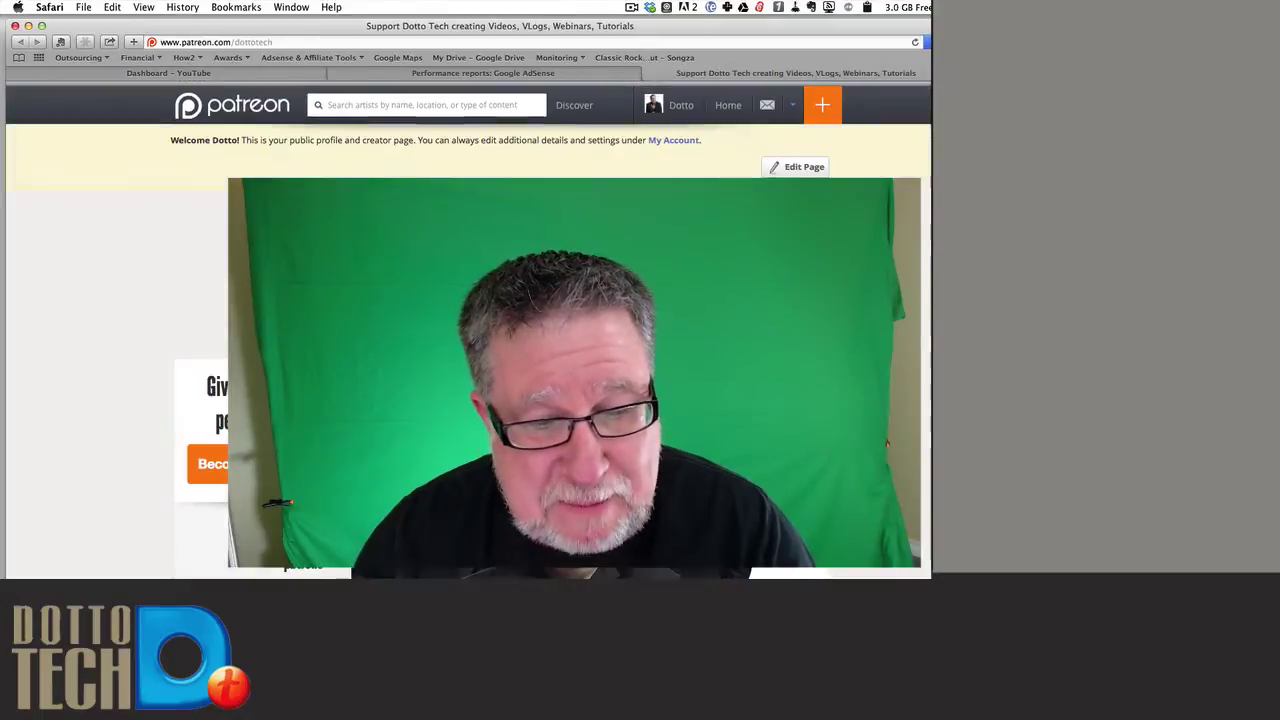
scroll(468, 330, "down", 1)
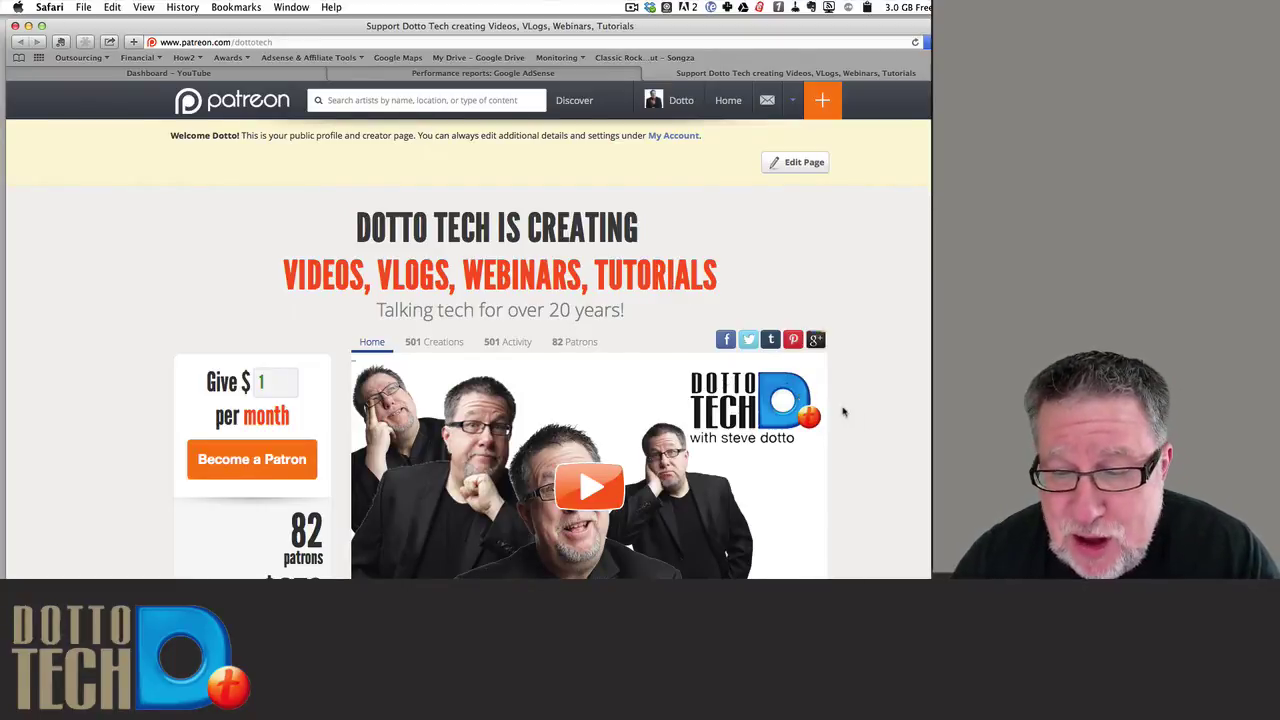
scroll(843, 411, "down", 3)
scroll(845, 412, "down", 1)
scroll(850, 414, "down", 1)
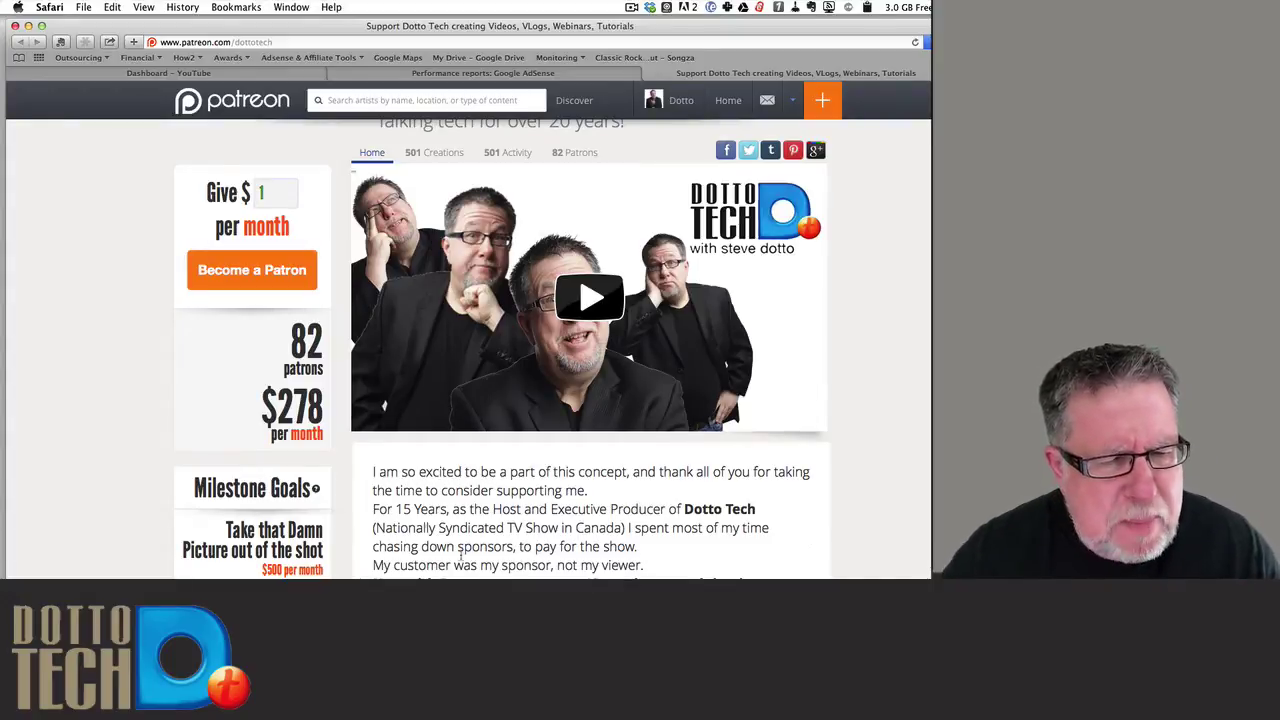
- Return to the YouTube dashboard listing recent uploads and 30-day stats
left_click(264, 78)
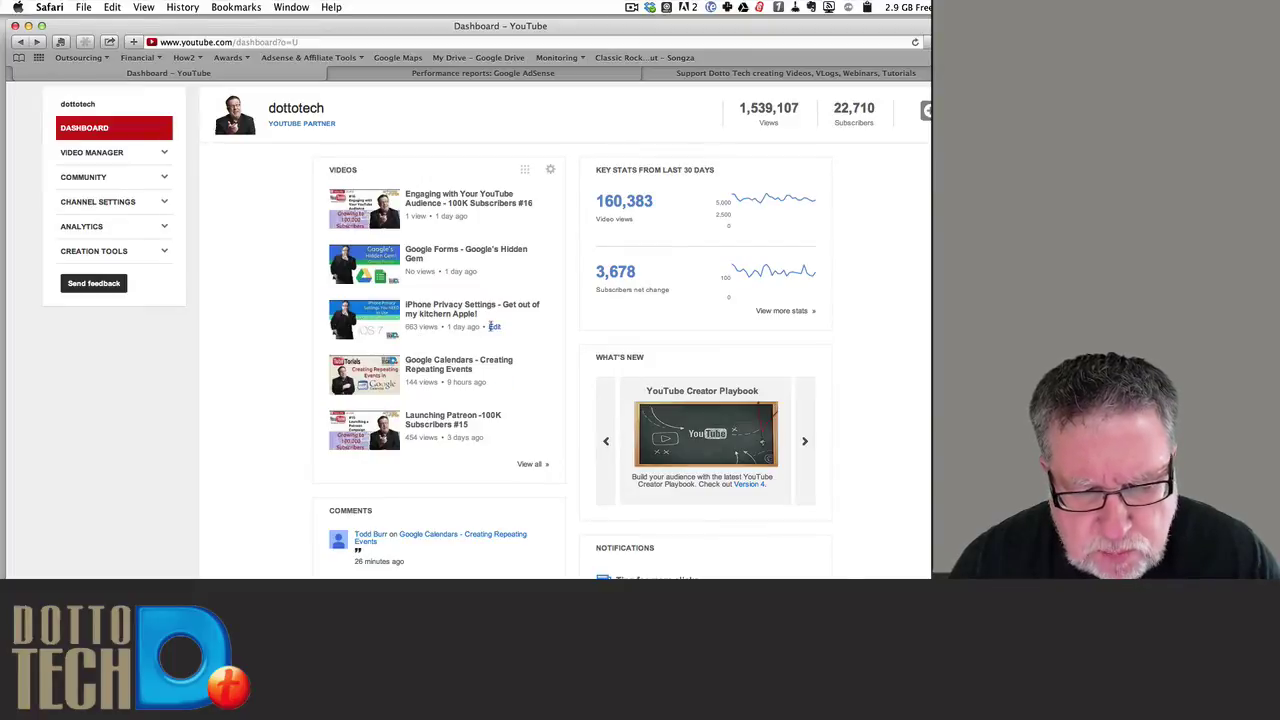
- Fix 'kitchern' to 'Kitchen' in the iPhone Privacy Settings video title and save it
left_click(496, 328)
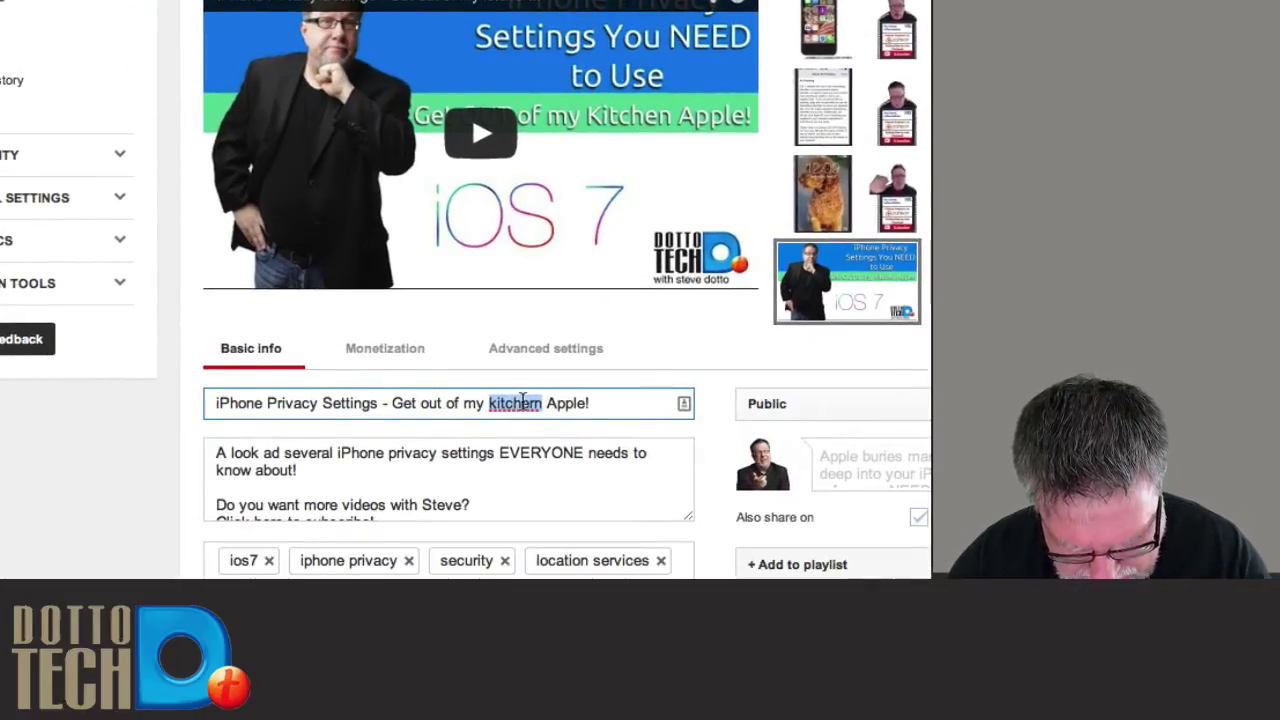
type("Kit")
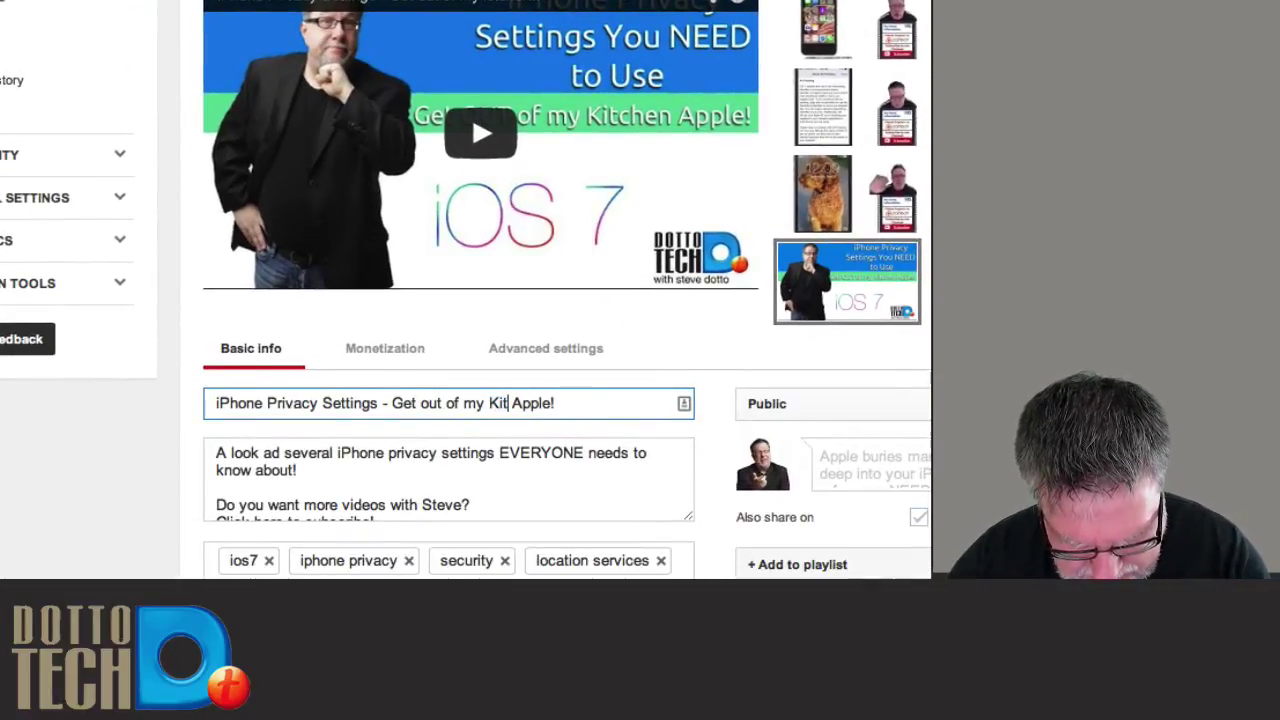
type("chen")
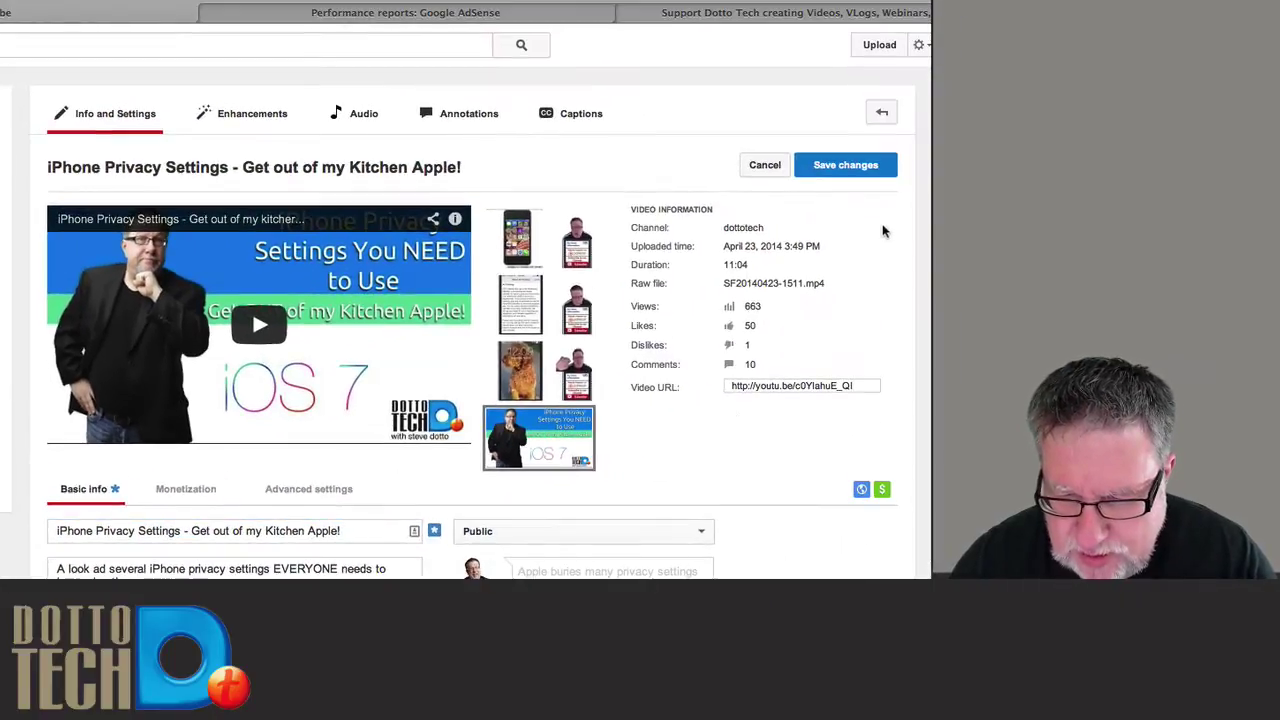
left_click(852, 167)
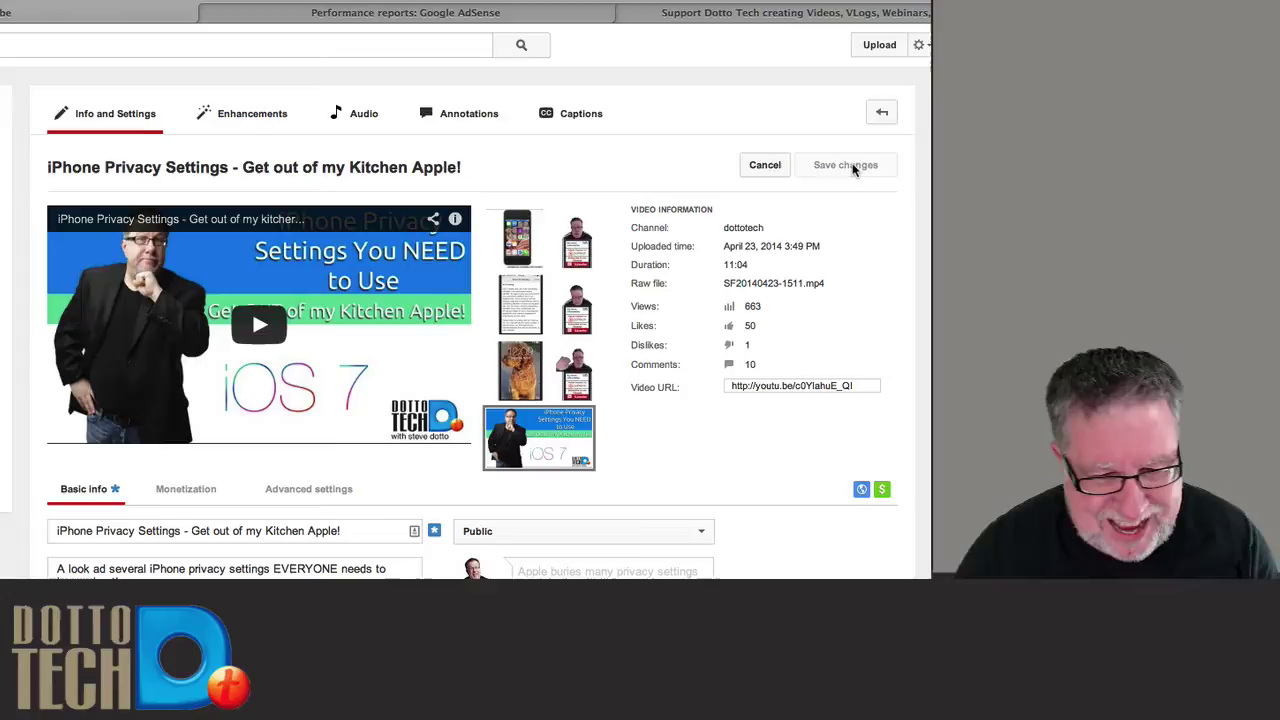
scroll(363, 555, "down", 1)
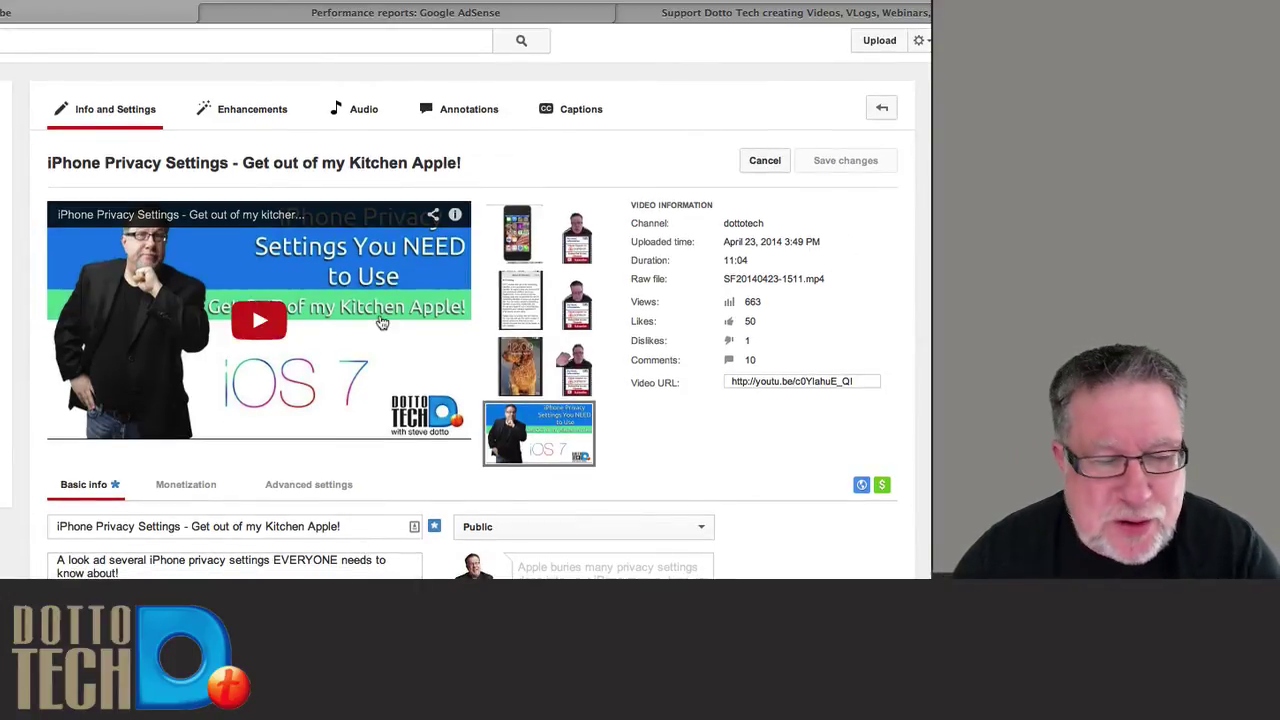
- Open the iPhone Privacy Settings video's annotations editor and pause its preview
left_click(471, 112)
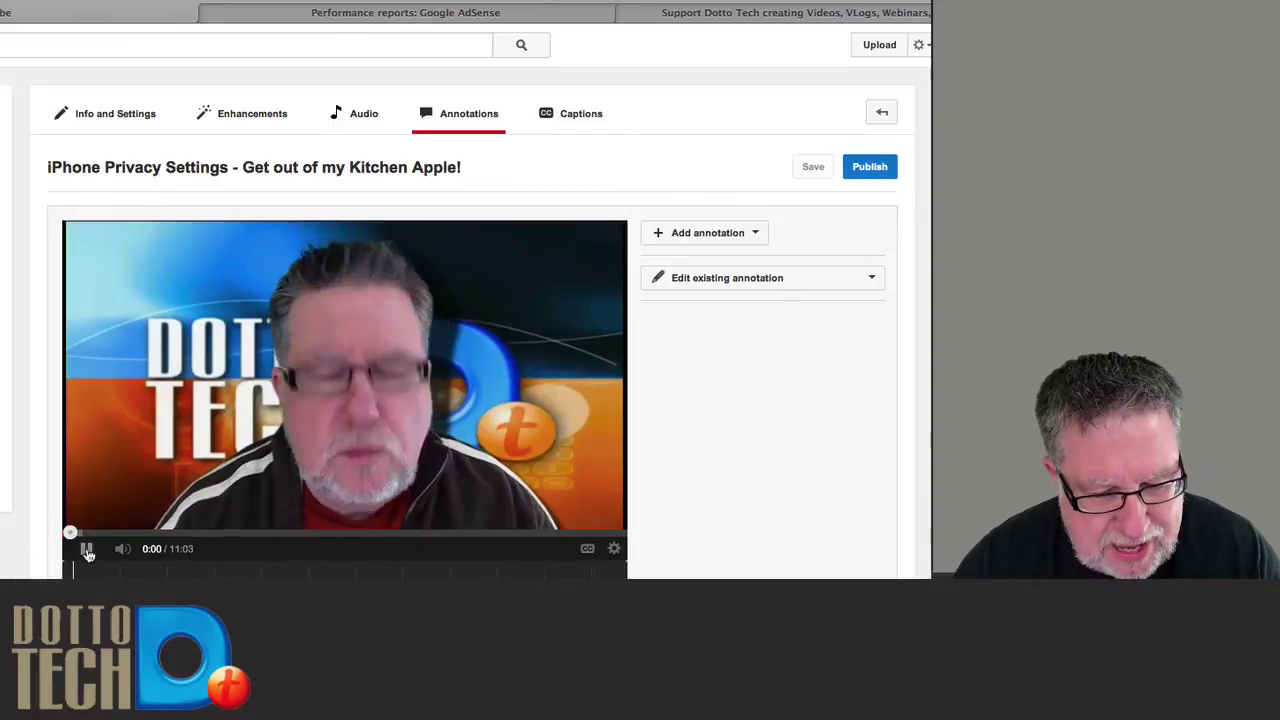
left_click(87, 550)
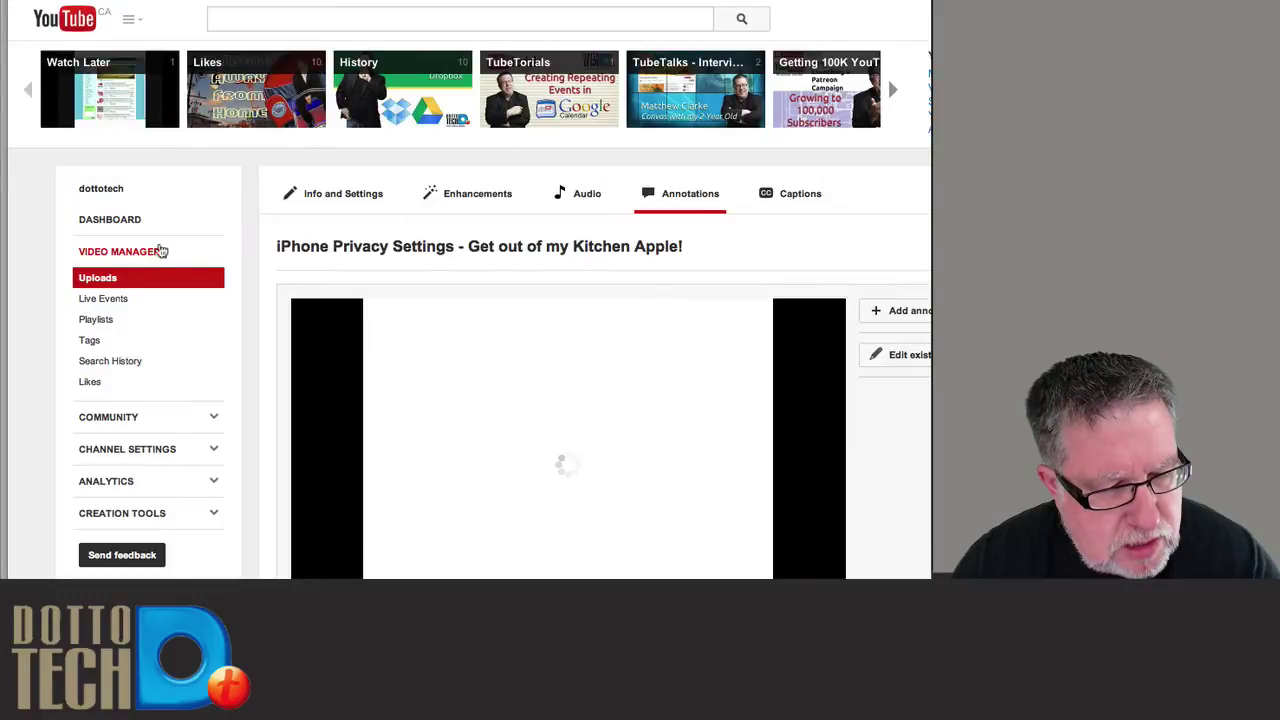
- Review the channel Features page: good standing, Partner Verified, external annotations enabled
left_click(136, 257)
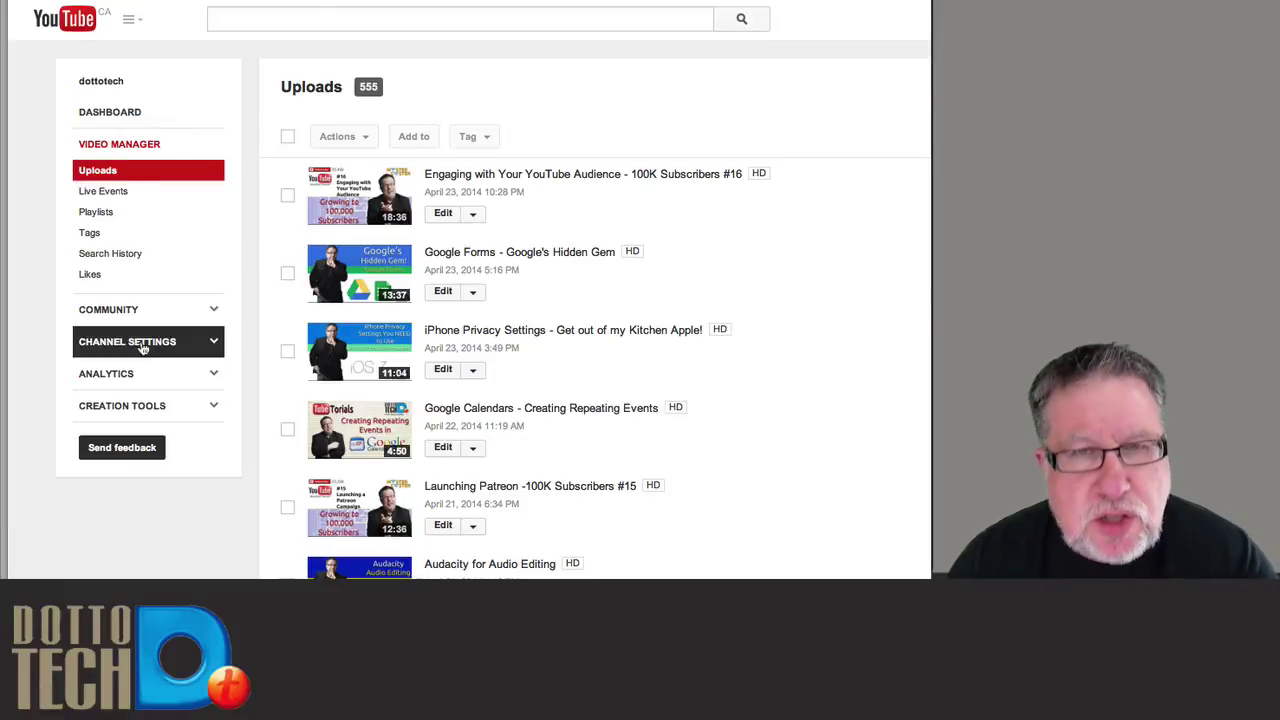
left_click(143, 345)
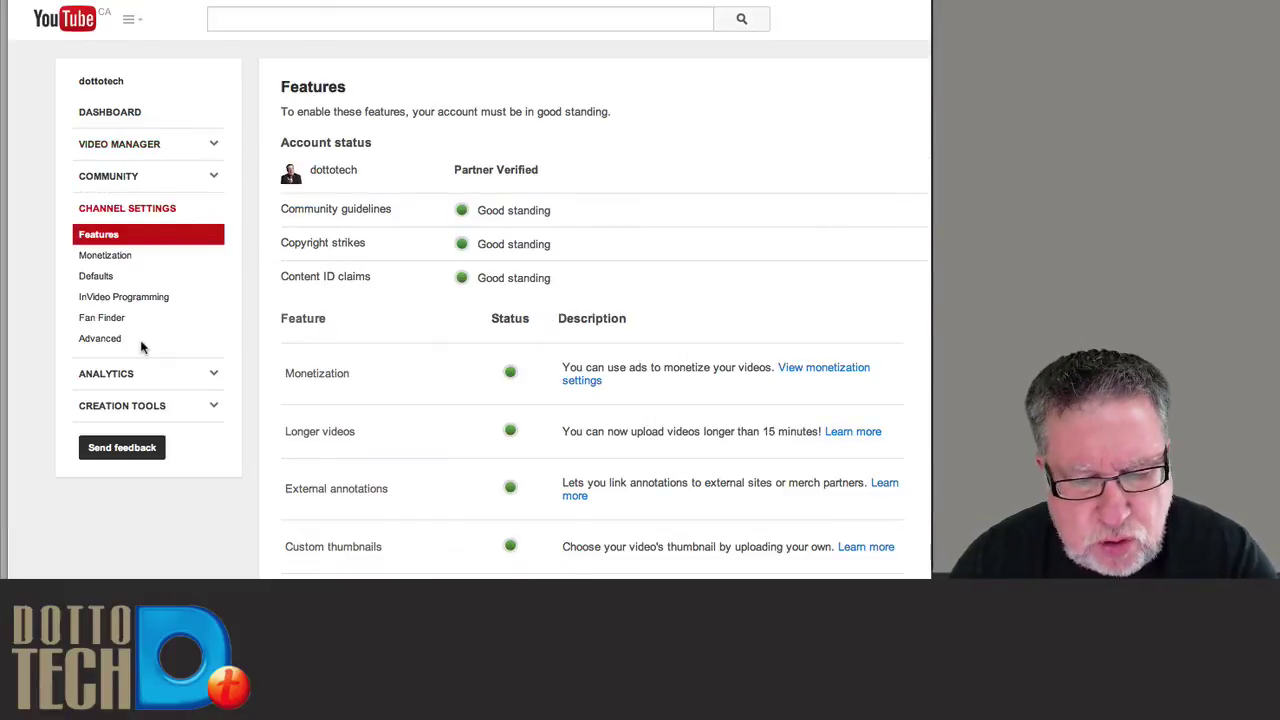
scroll(662, 241, "down", 3)
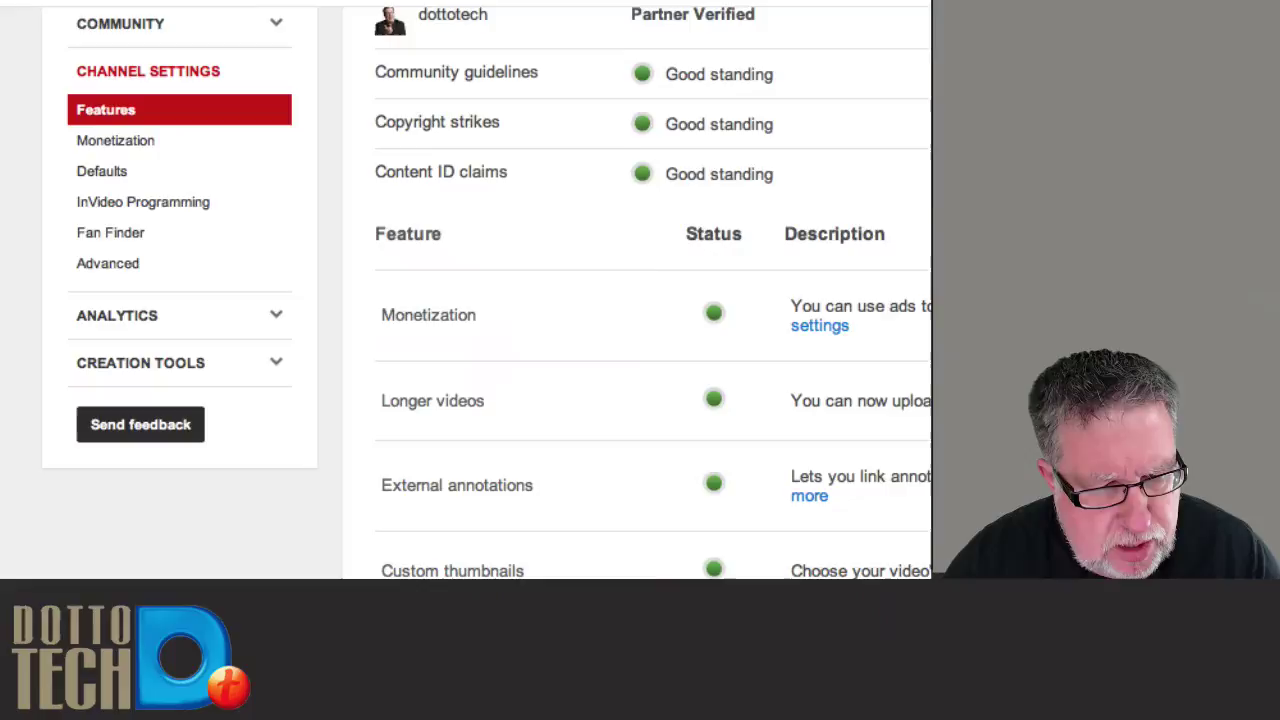
scroll(194, 147, "up", 5)
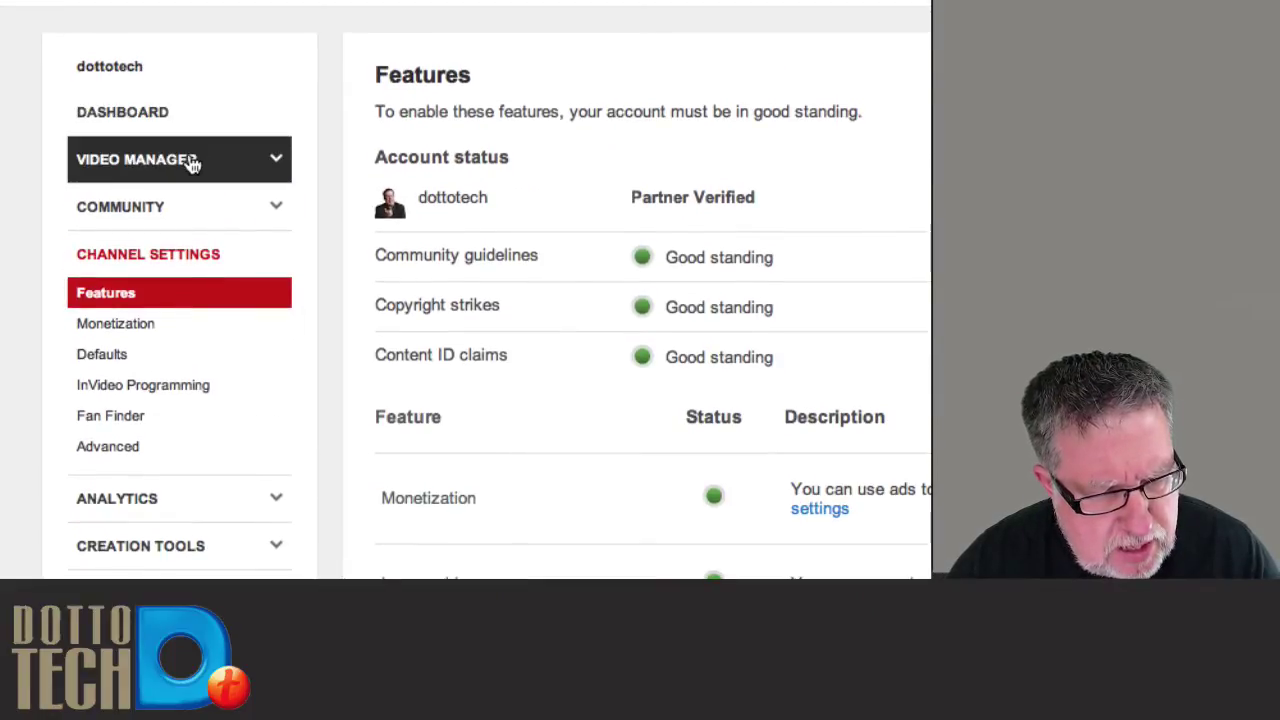
- Open the 30-day Analytics overview showing 160,321 views and 802,076 minutes watched
left_click(192, 162)
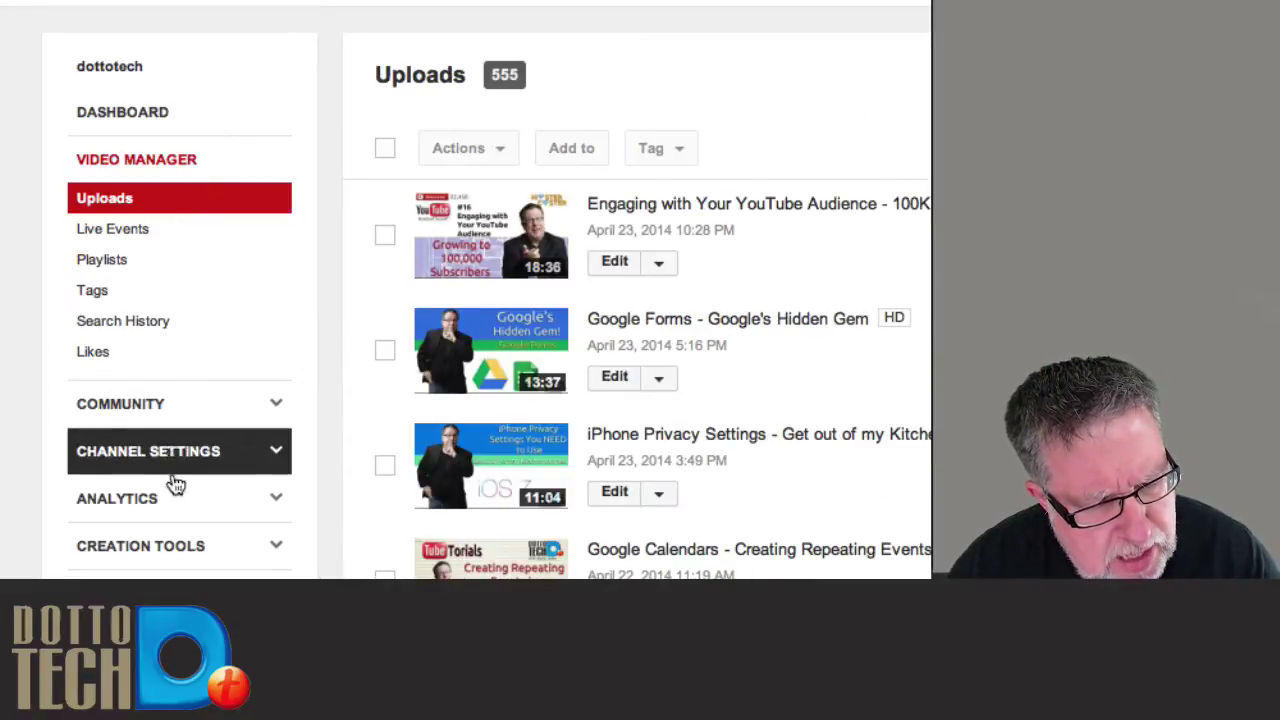
left_click(180, 511)
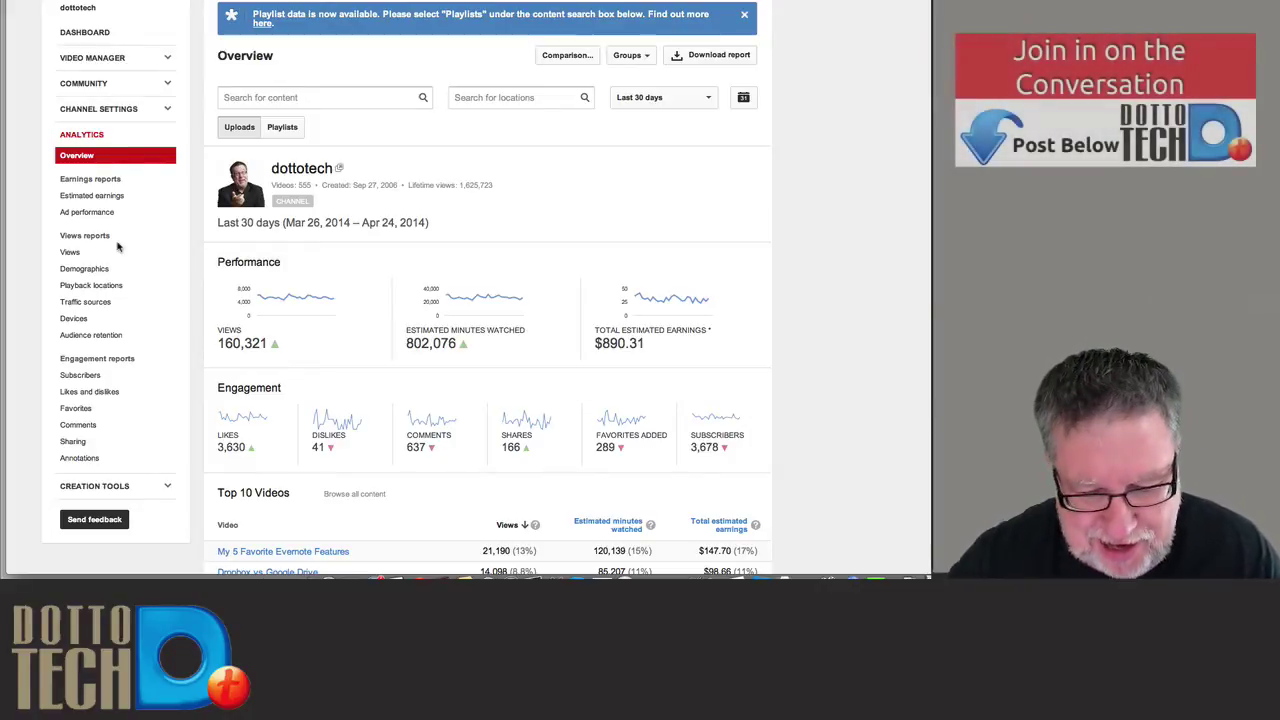
scroll(389, 269, "down", 2)
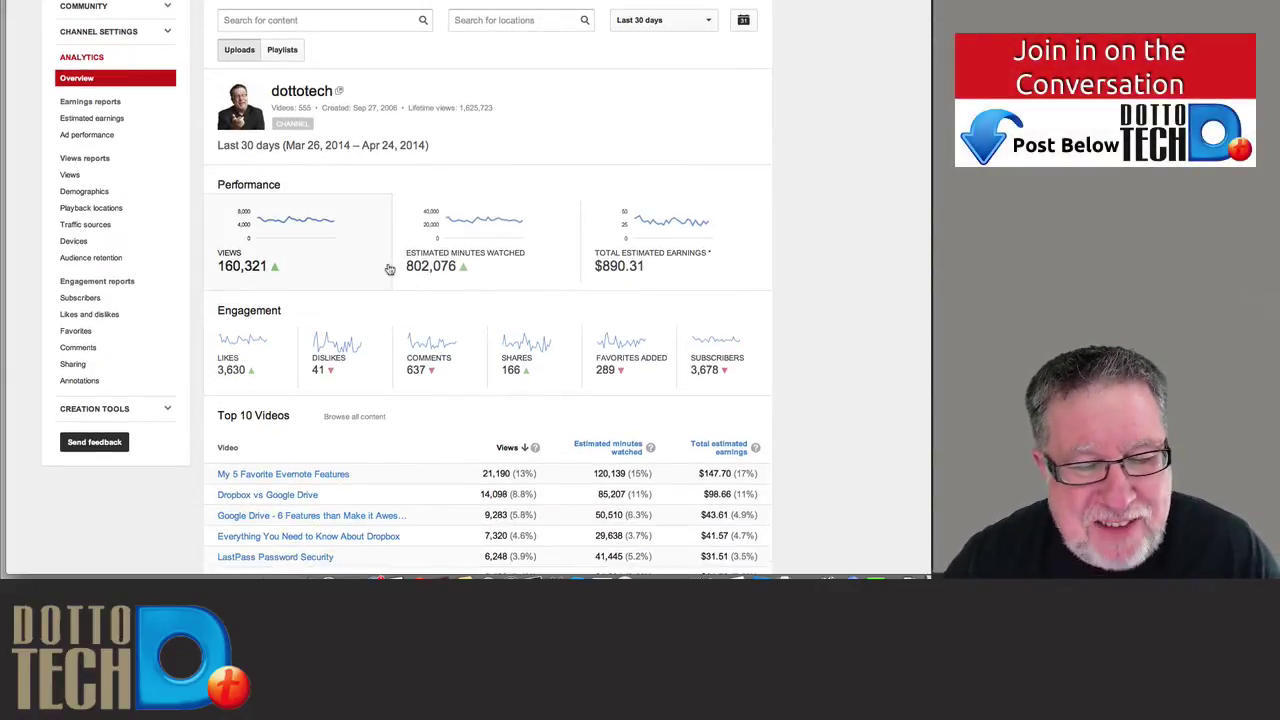
scroll(389, 269, "down", 8)
scroll(389, 268, "down", 1)
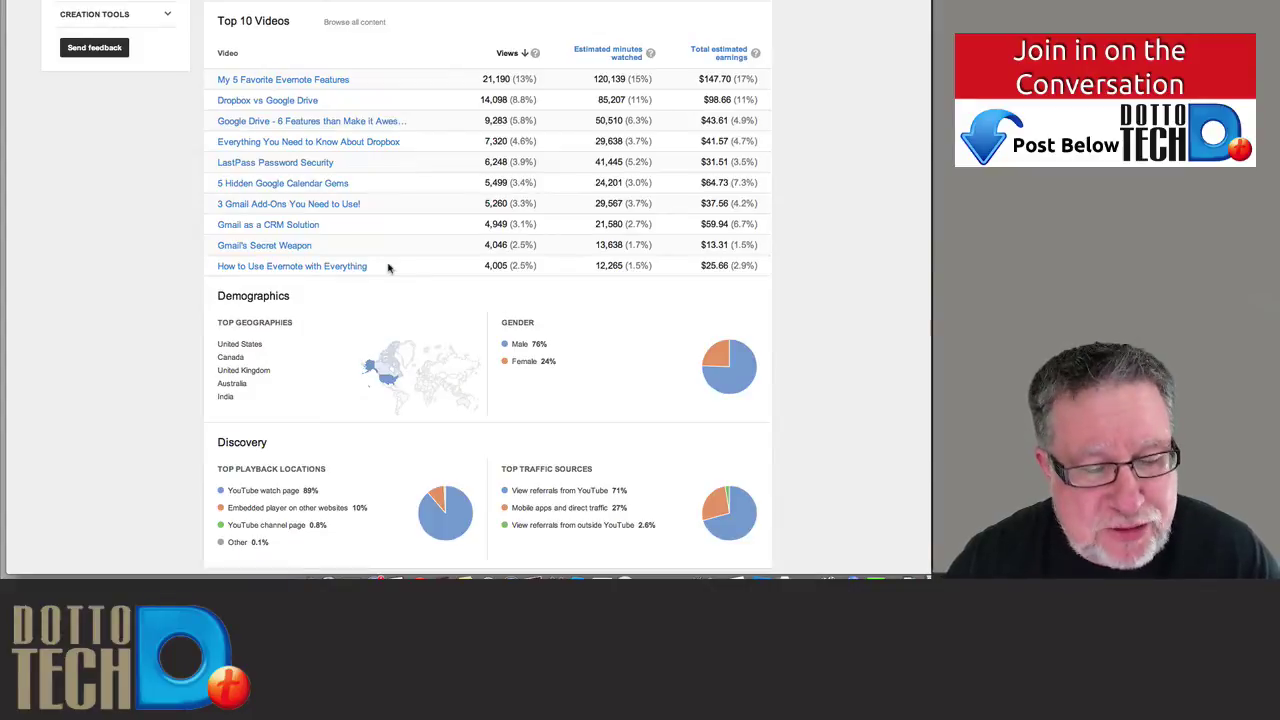
scroll(389, 268, "up", 2)
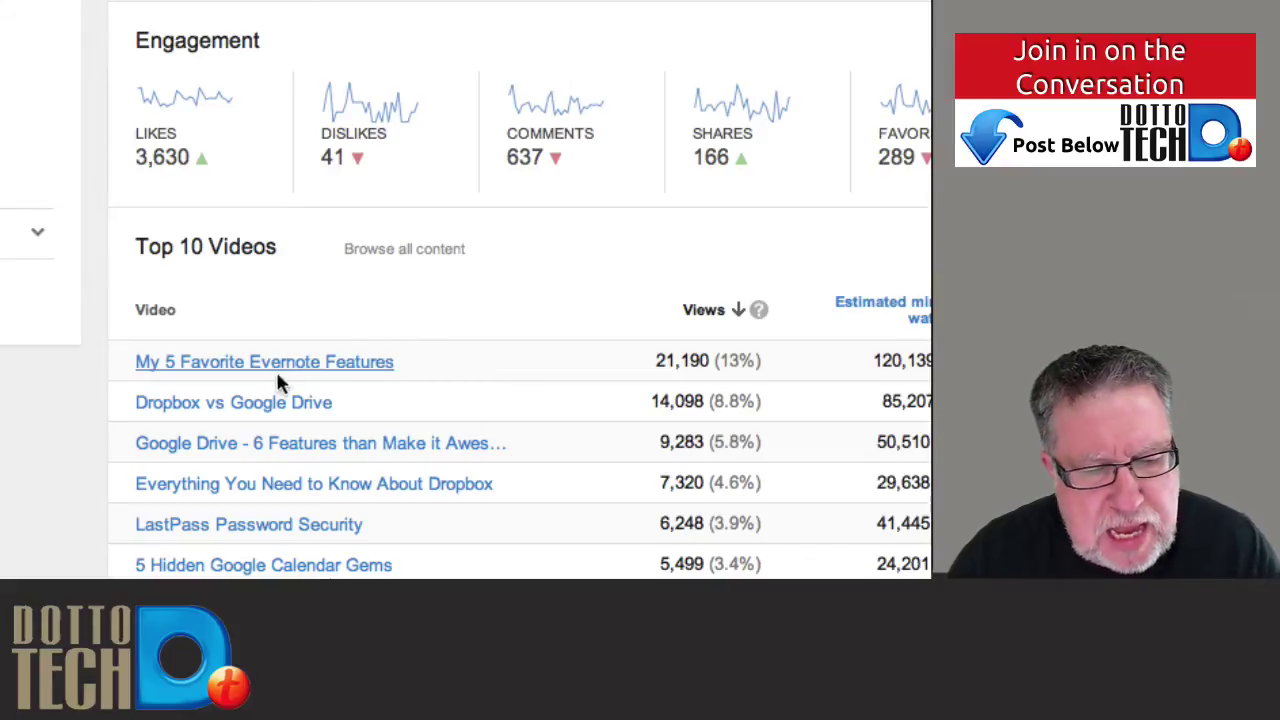
mouse_move(264, 363)
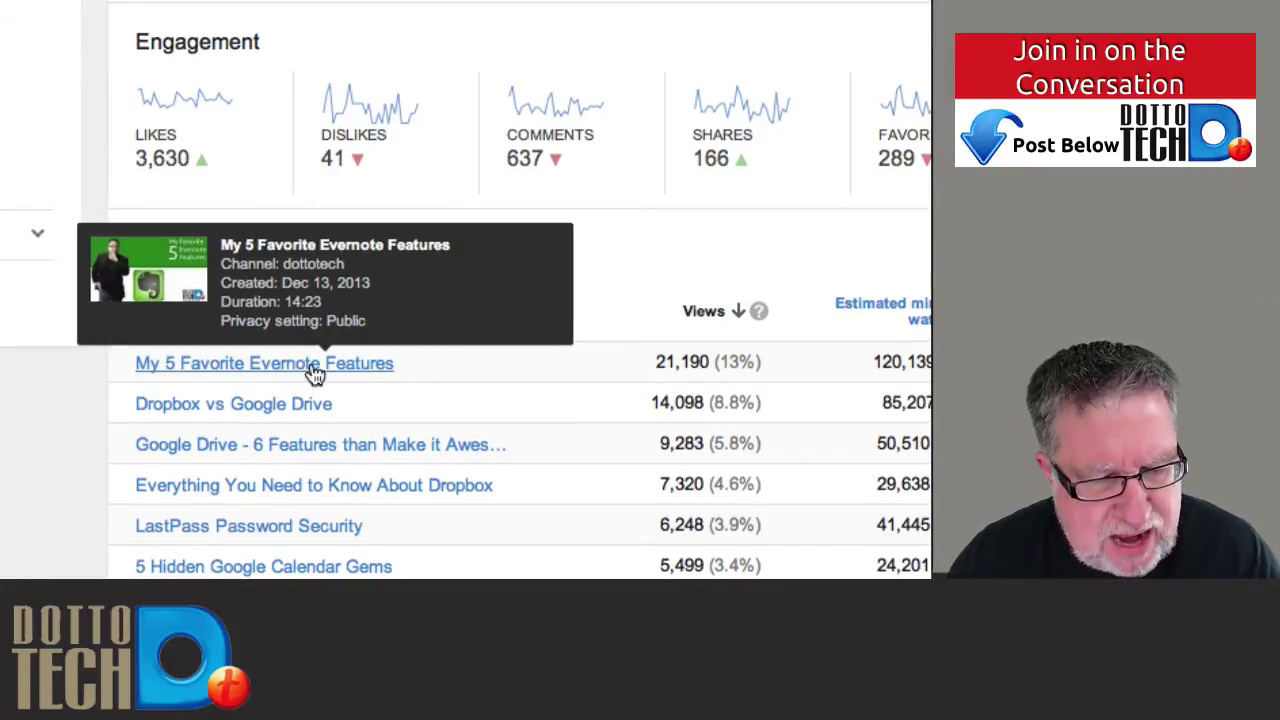
- Open the 'My 5 Favorite Evernote Features' analytics and scroll to its engagement stats
left_click(313, 370)
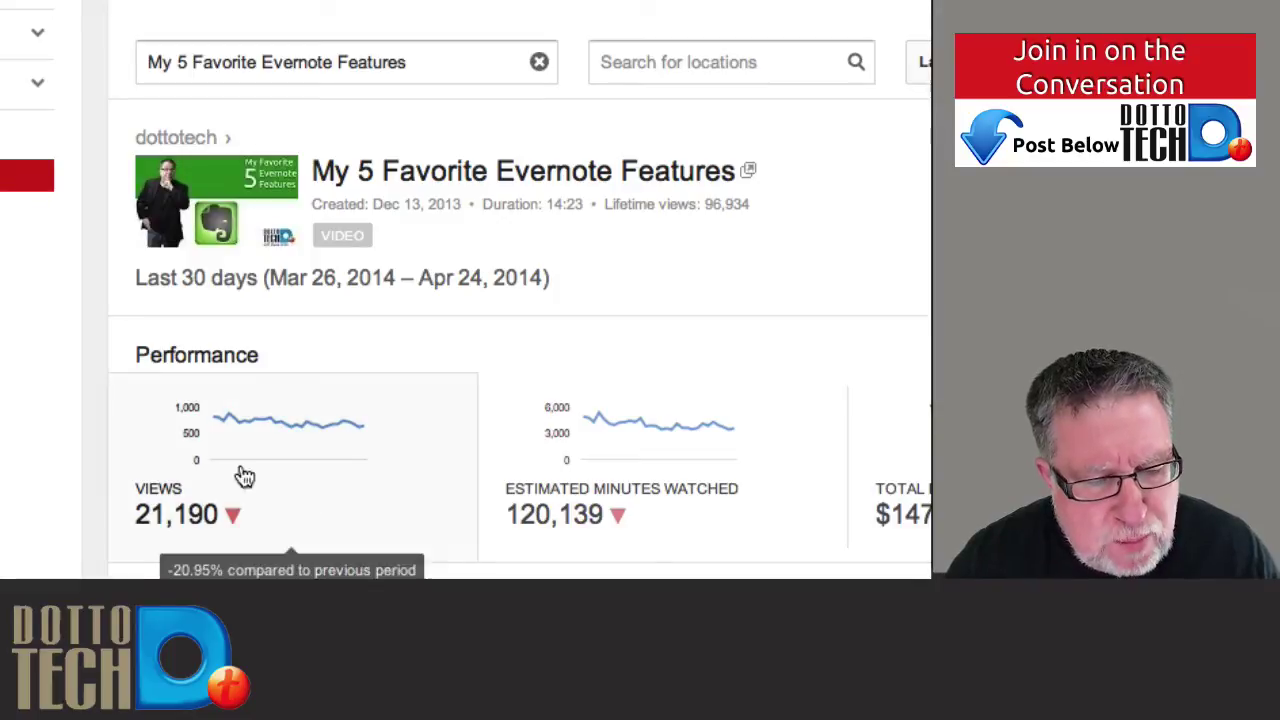
mouse_move(340, 535)
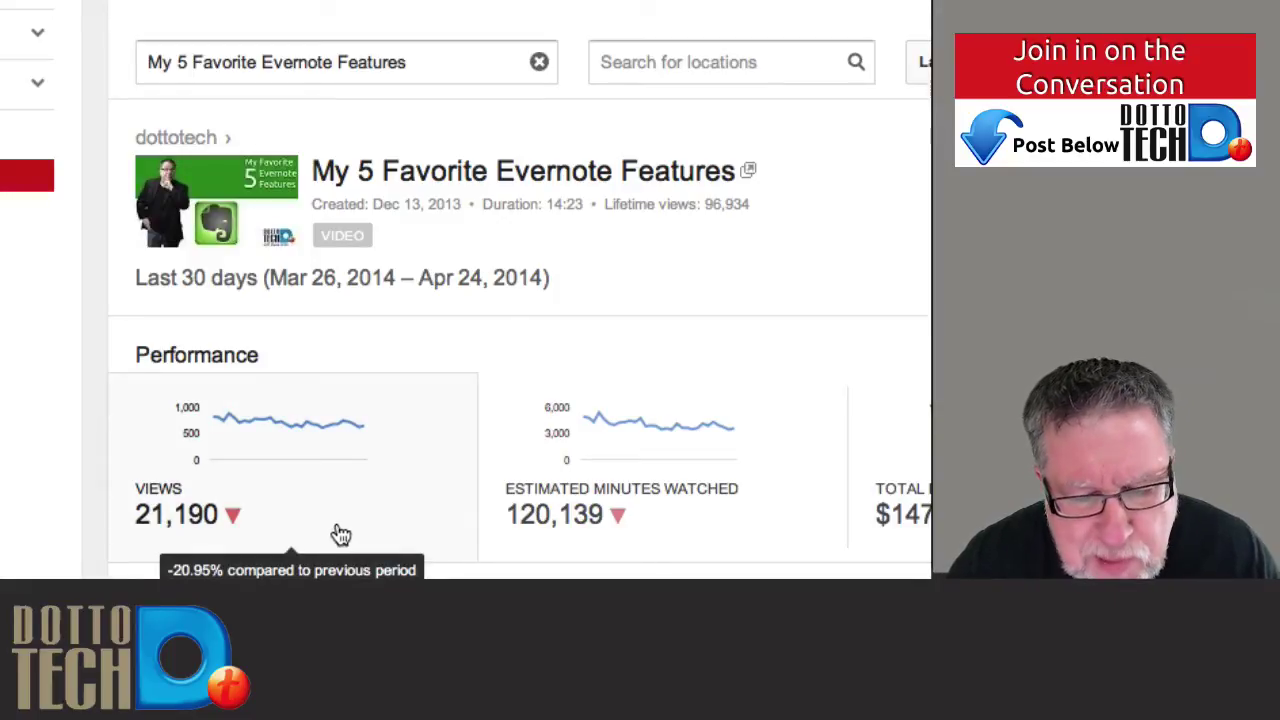
scroll(563, 568, "down", 2)
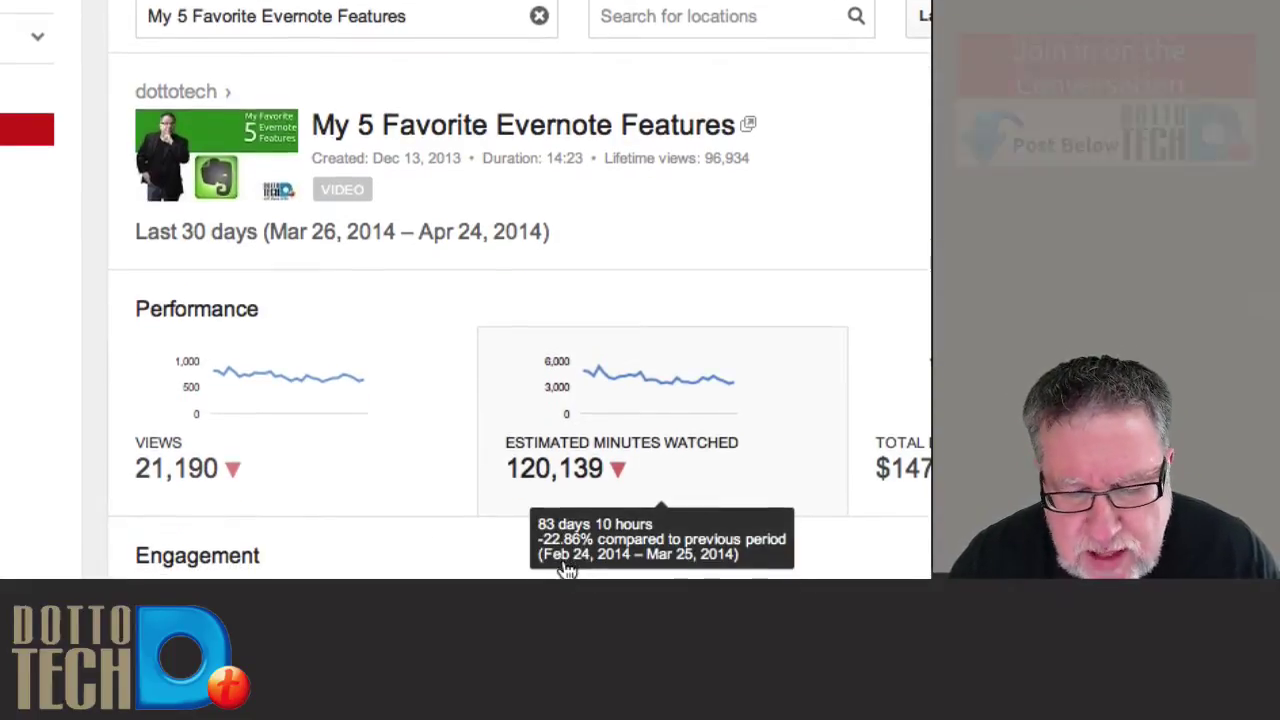
scroll(563, 562, "down", 3)
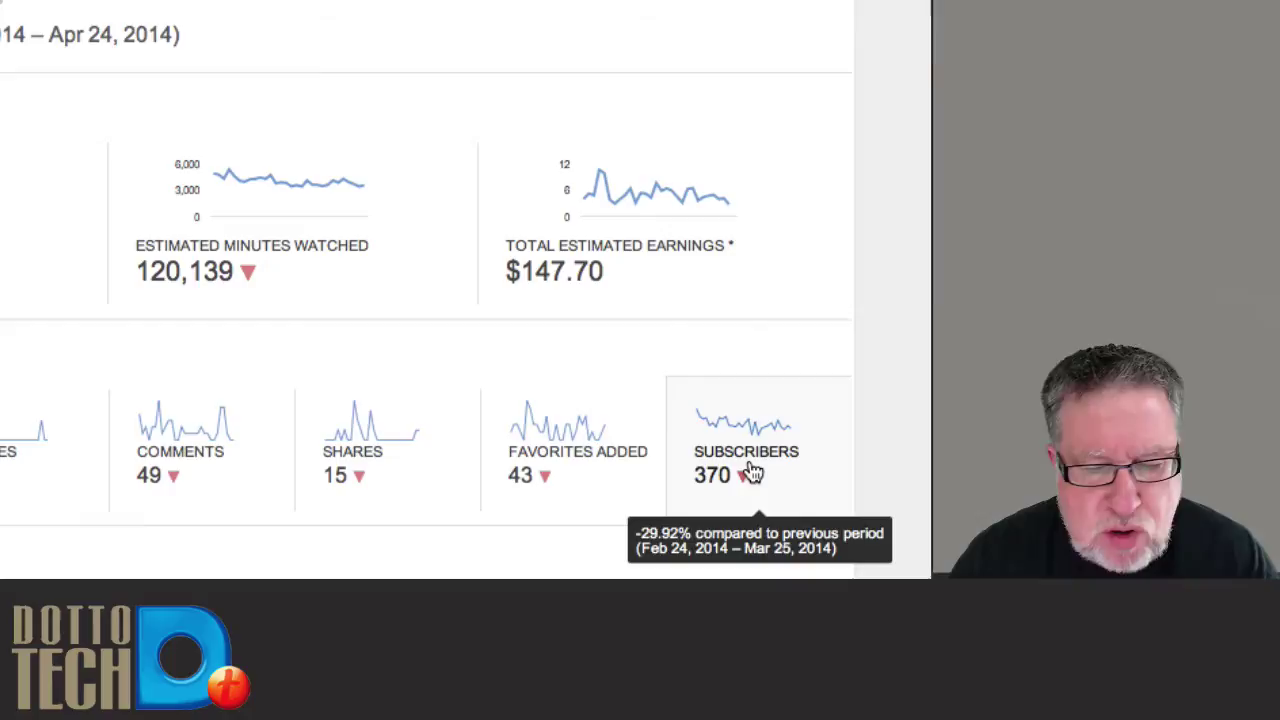
- Open this video's Subscribers report: 370 net, 371 gained, 1 lost
left_click(752, 473)
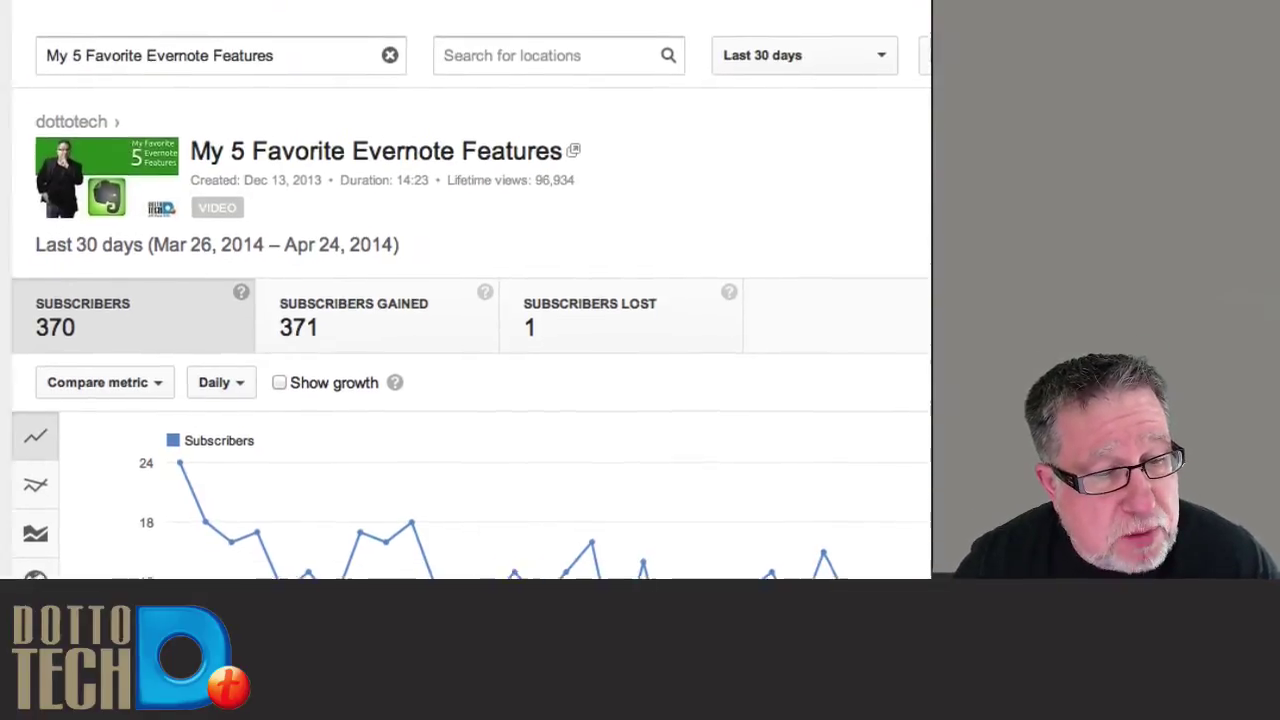
- Return to the dottotech channel-wide Analytics Overview for the last 30 days
left_click(160, 226)
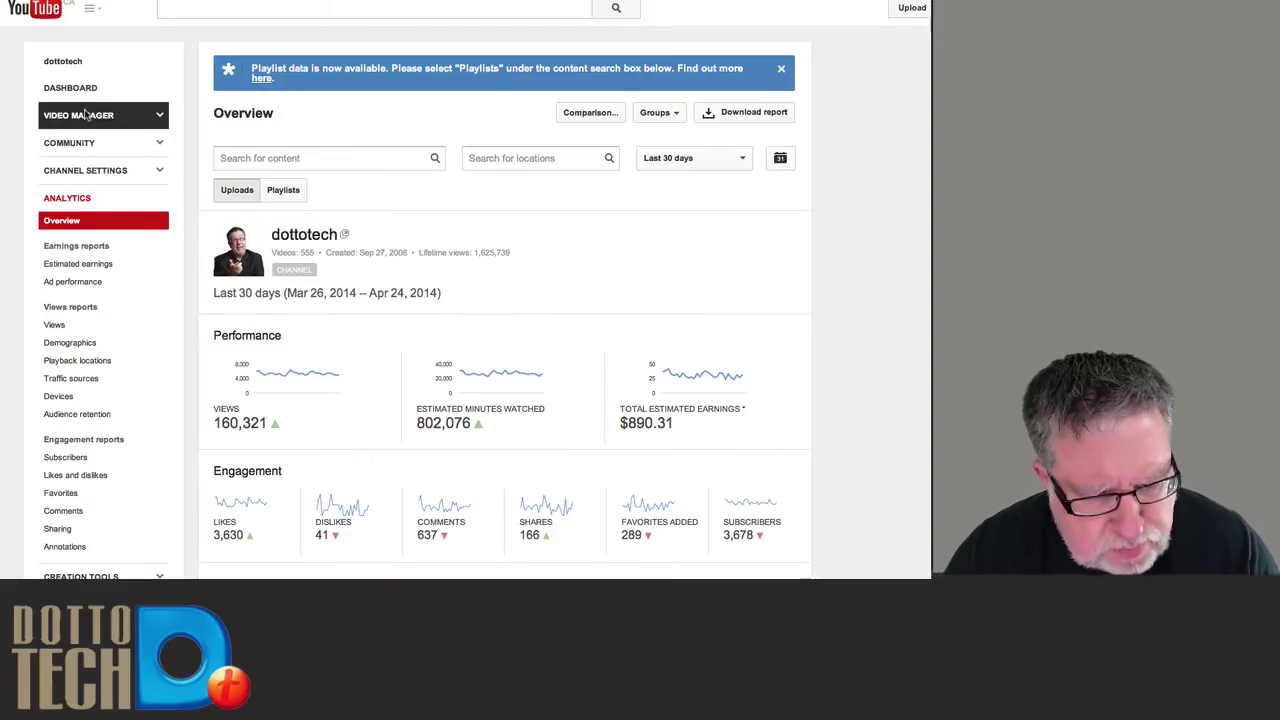
- Reopen the iPhone Privacy Settings annotations editor and jump the preview to 1:33
left_click(85, 115)
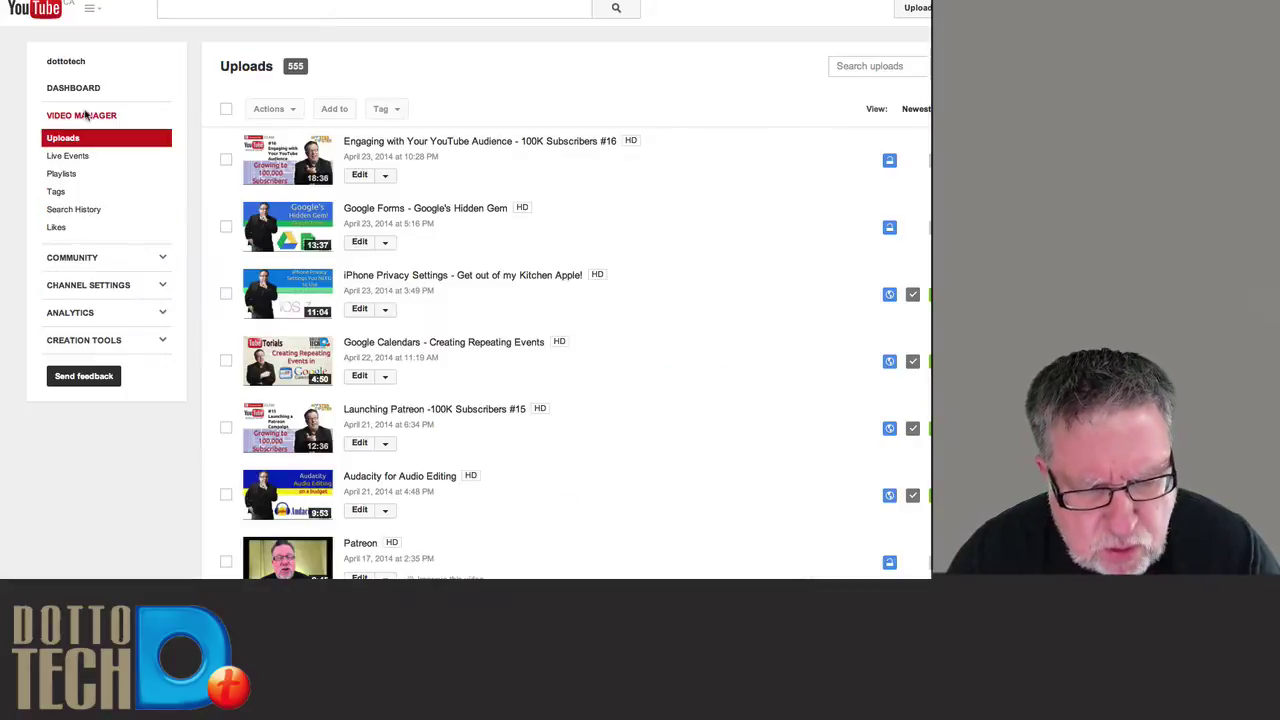
left_click(359, 310)
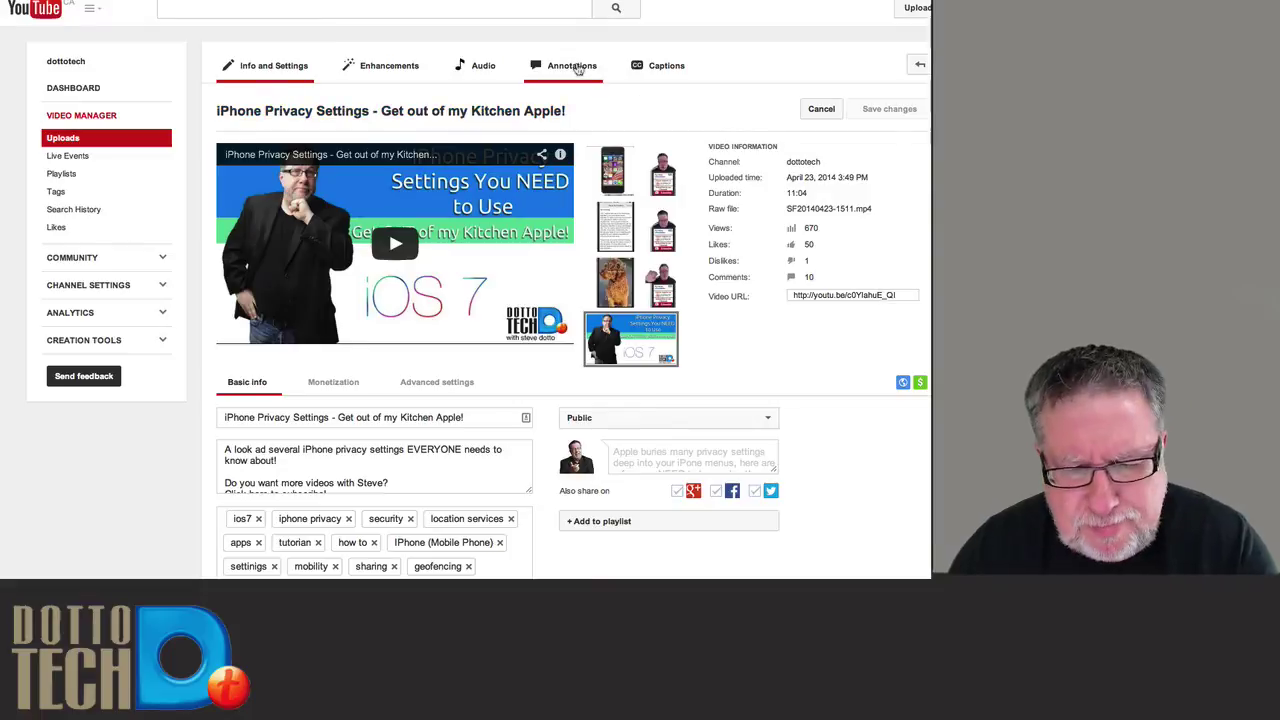
left_click(577, 67)
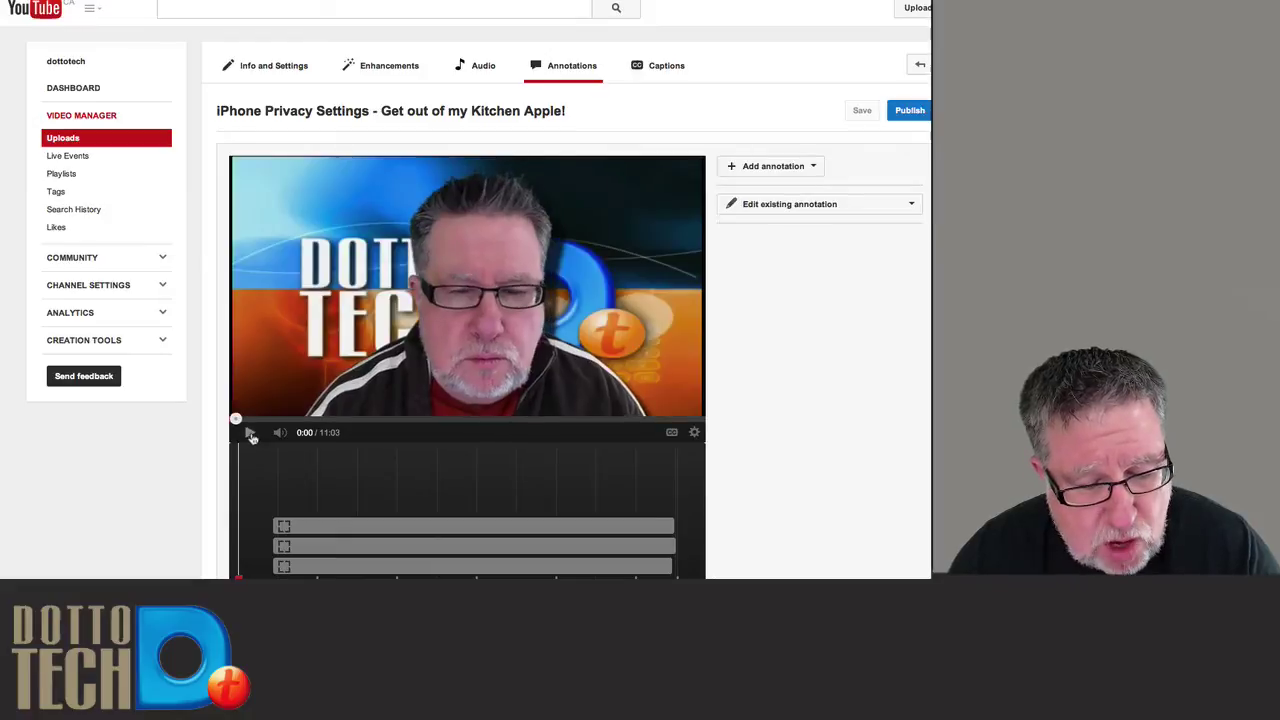
left_click(252, 434)
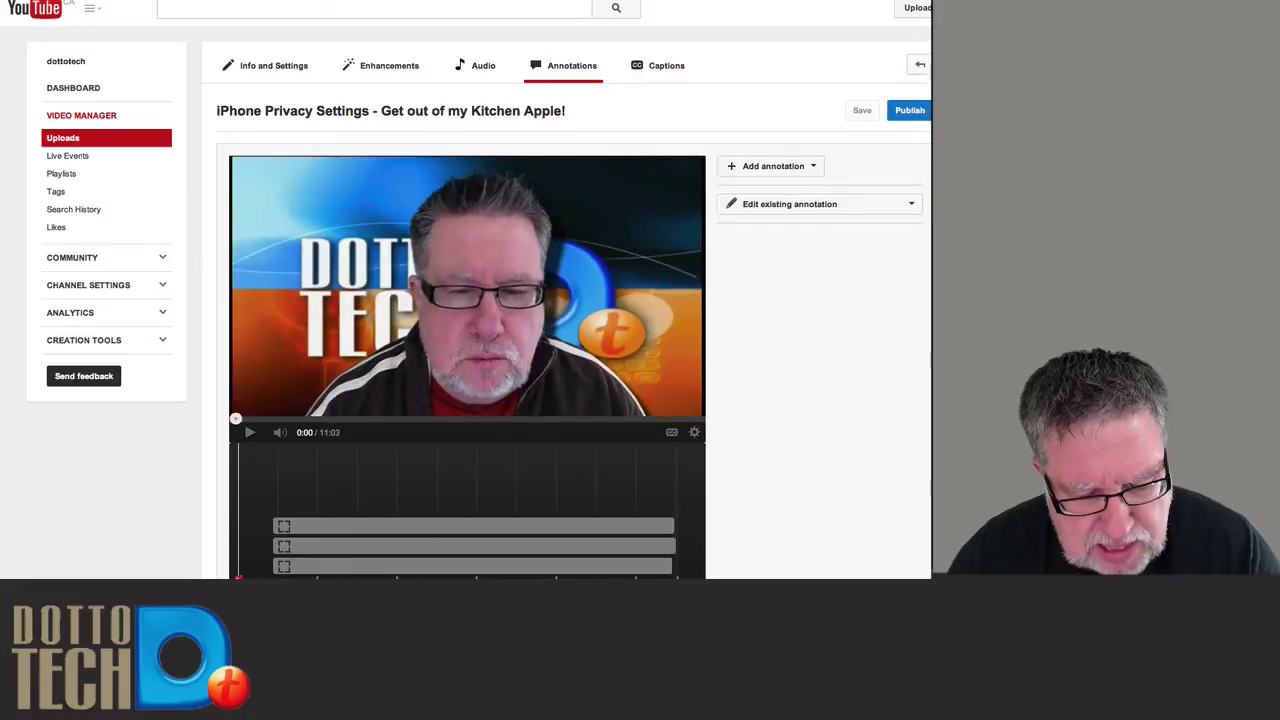
left_click(302, 575)
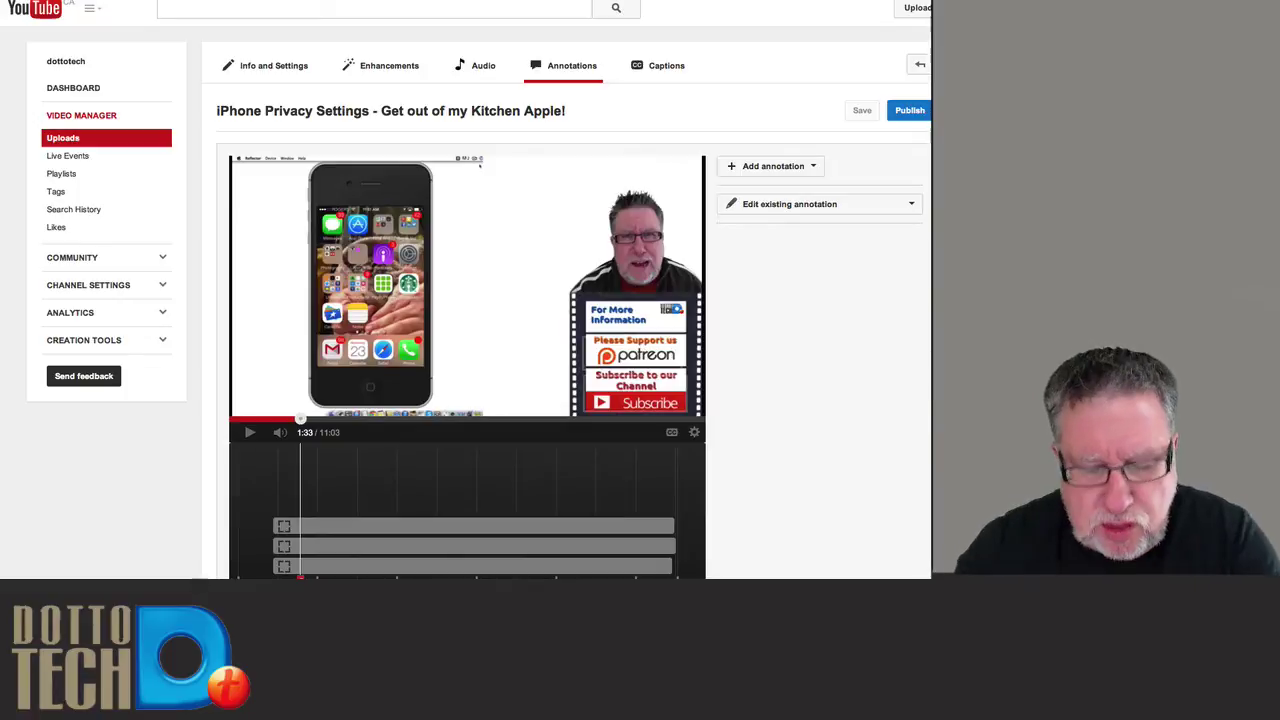
- Review the subscribe, dottotech.com and support-us spotlight annotations' link and timing settings in turn
left_click(368, 544)
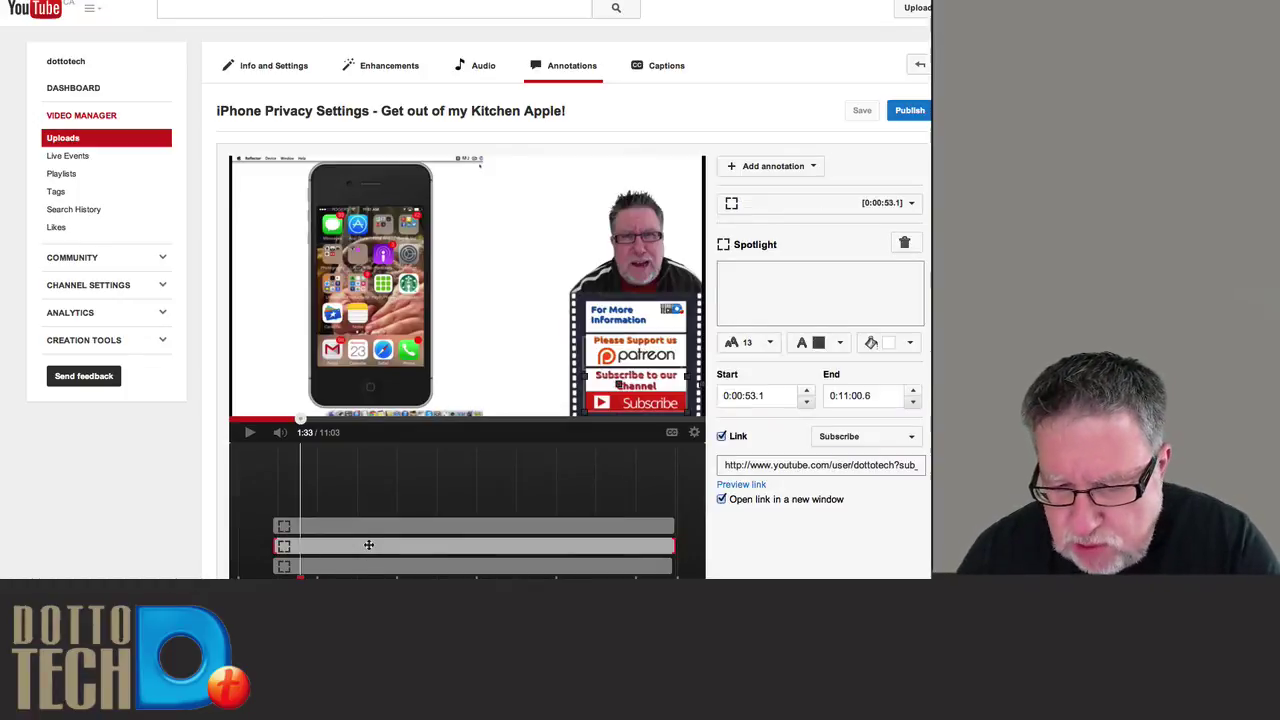
left_click(364, 566)
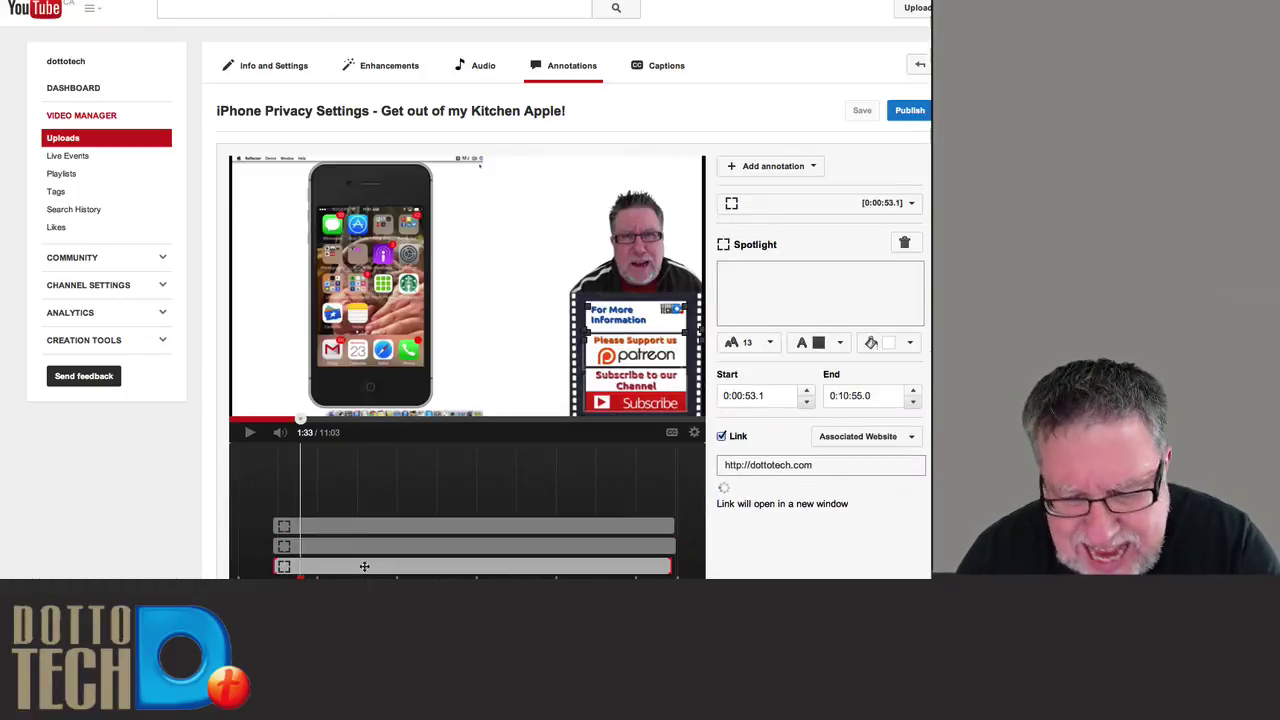
left_click(393, 524)
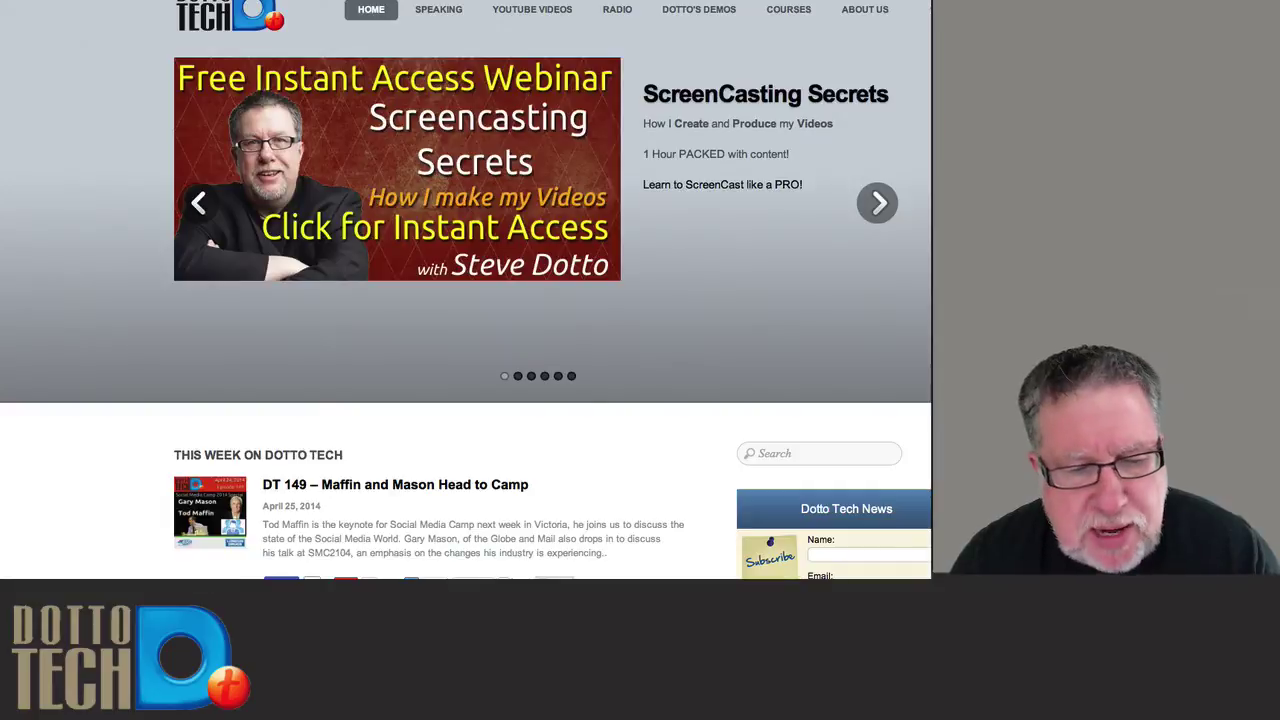
- Scroll the DottoTech site and open the 'DT 149 – Maffin and Mason Head to Camp' post
scroll(511, 333, "down", 5)
scroll(511, 339, "down", 1)
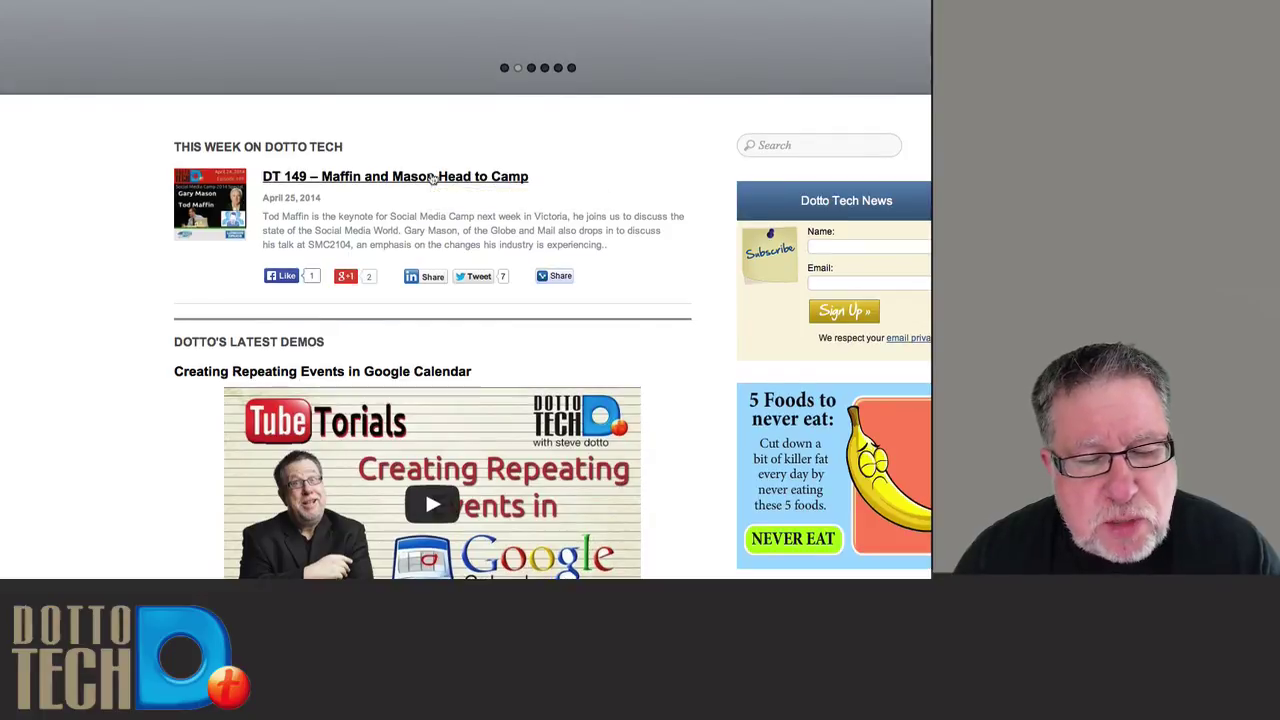
left_click(432, 177)
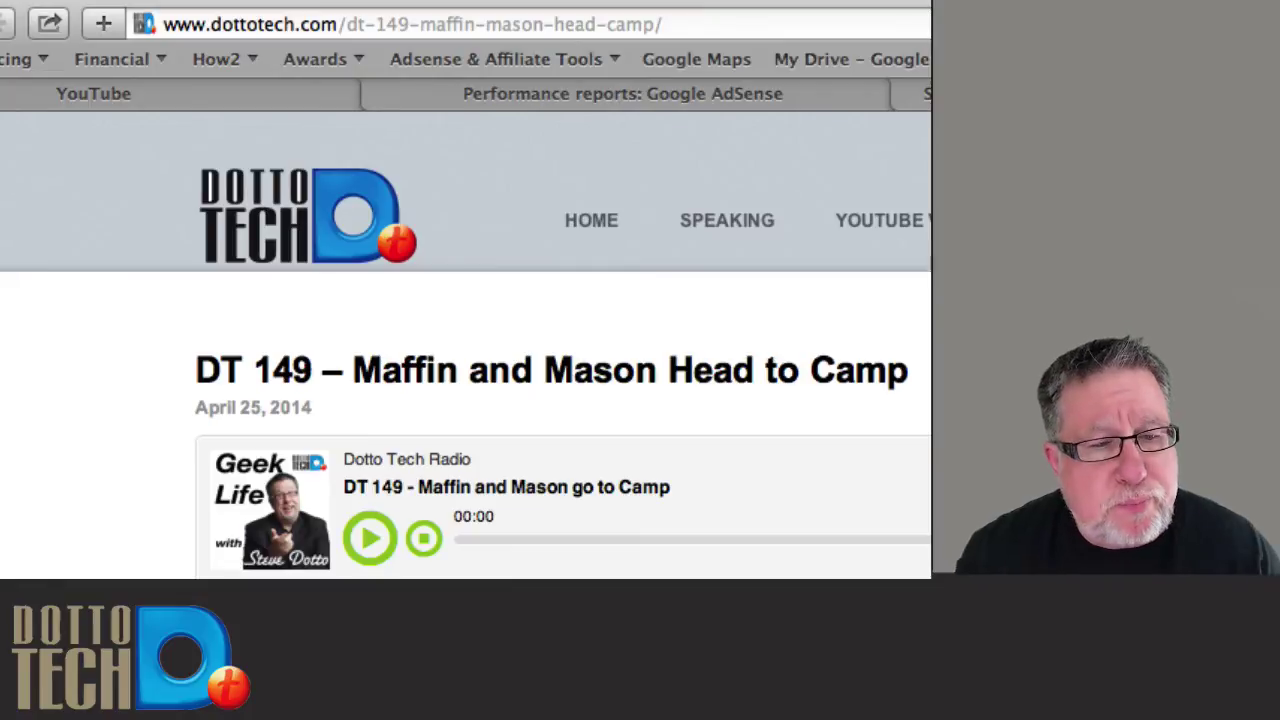
- Load the short redirect address dottotech.com/149 in the Safari address bar
left_click(513, 15)
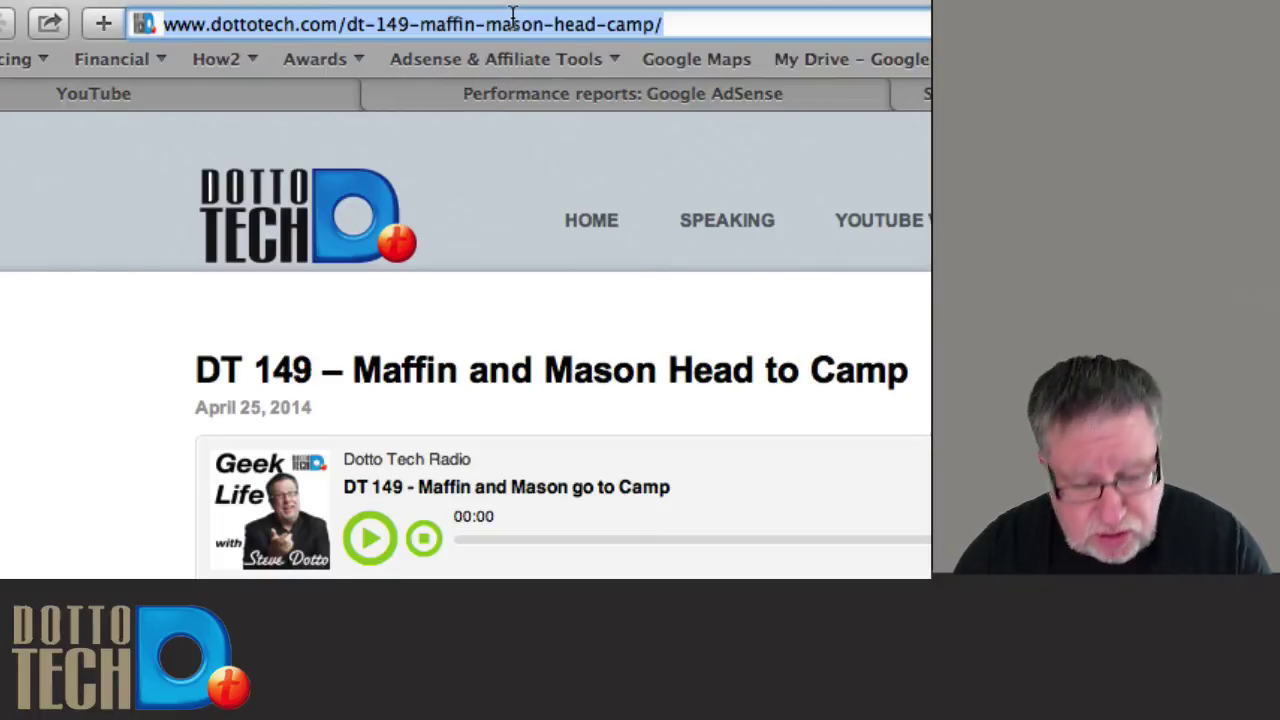
type("dot")
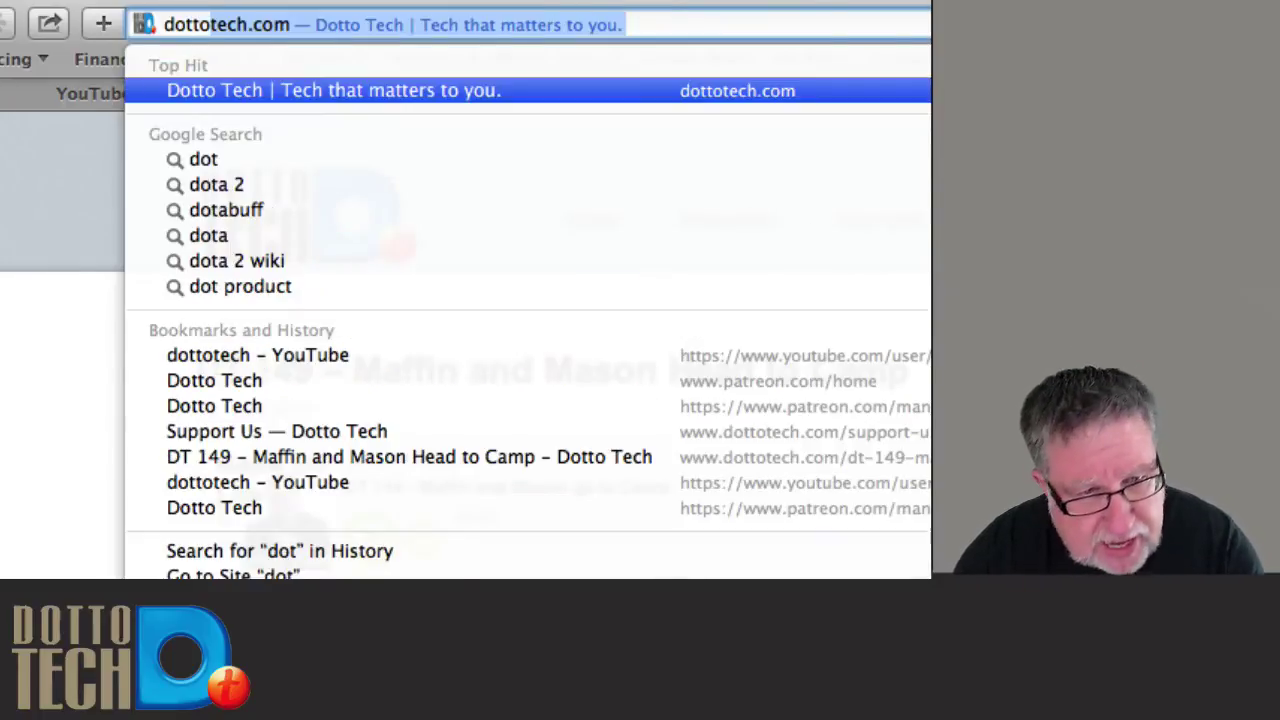
type("tote")
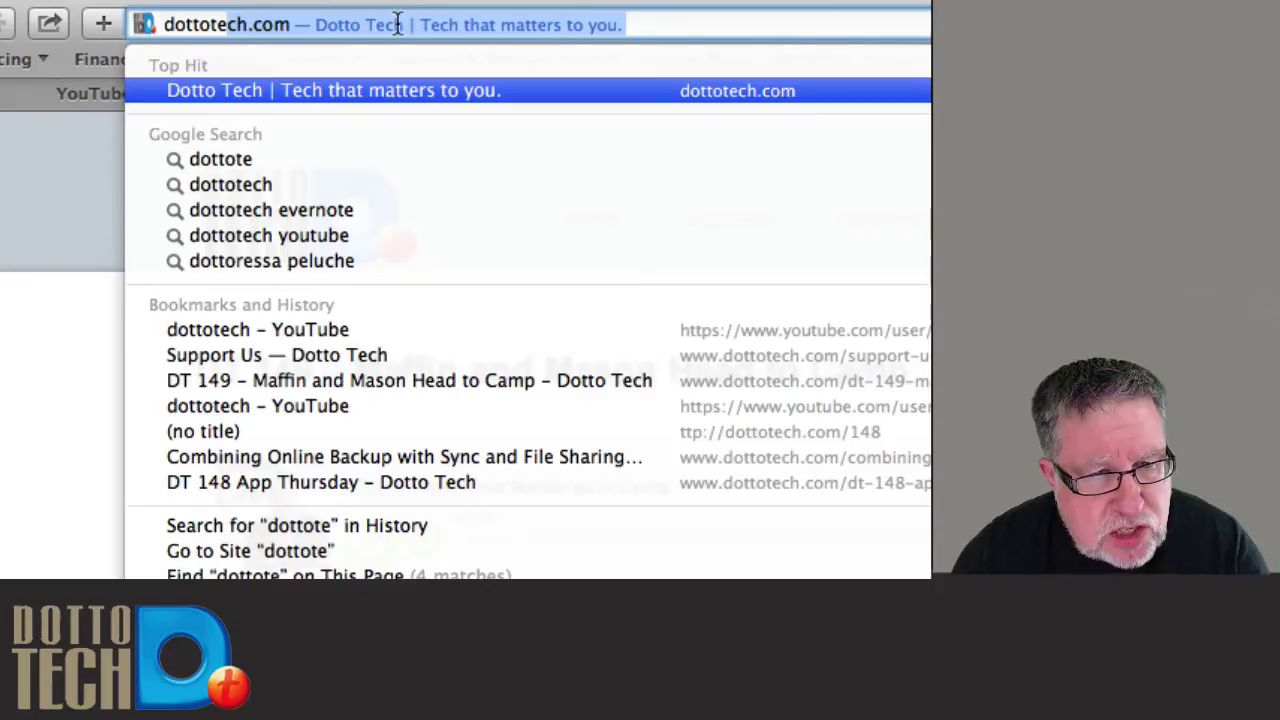
key("Right")
type("/")
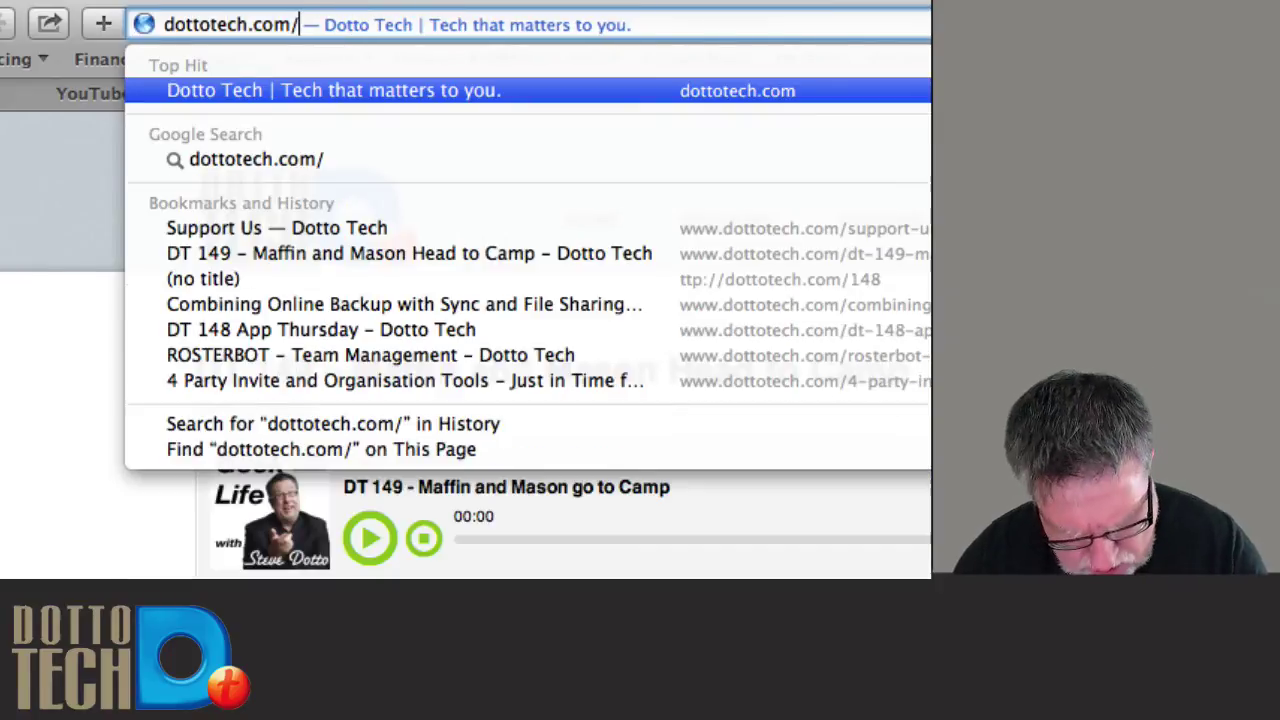
type("149")
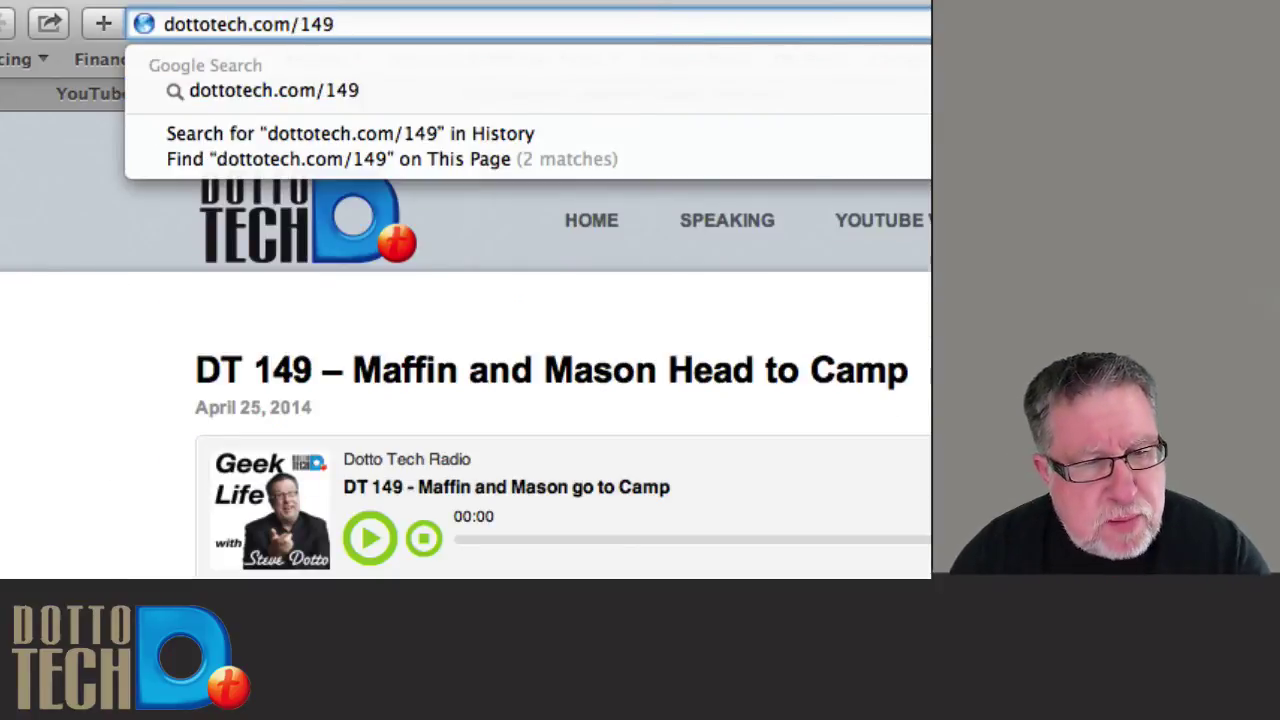
key("Return")
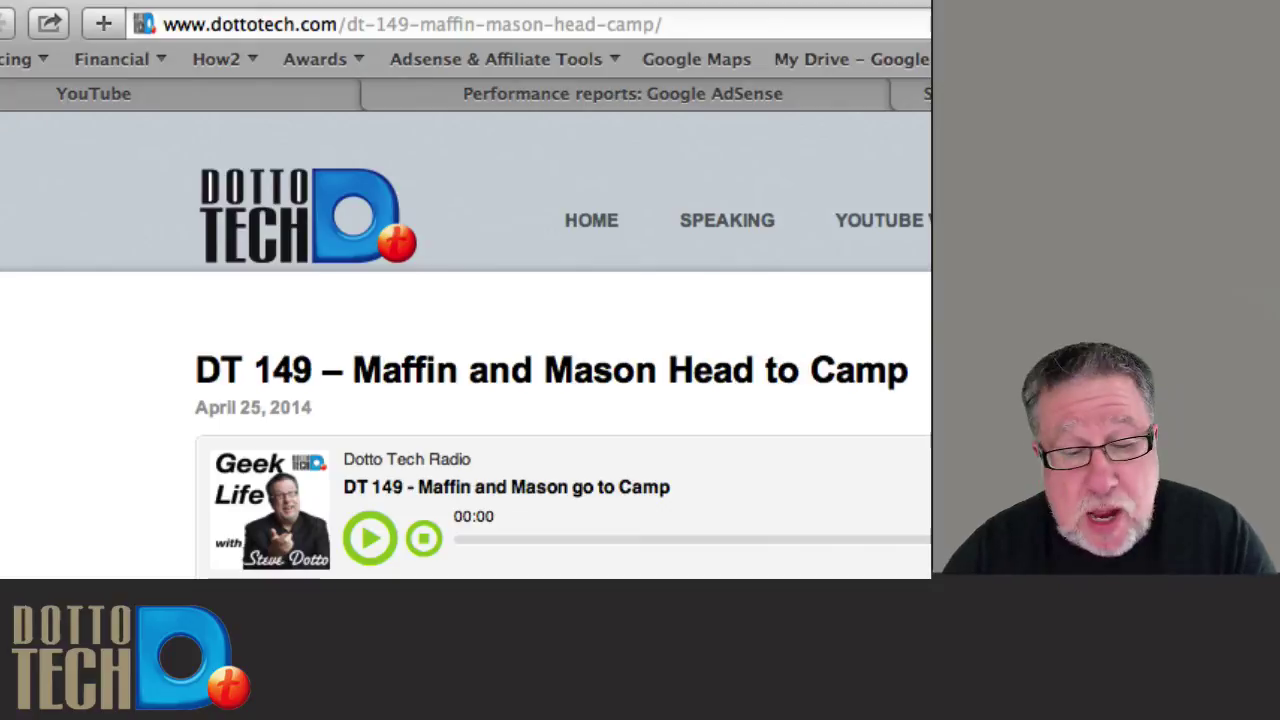
- Return to the YouTube tab and open Info and Settings for the iPhone Privacy Settings video
left_click(136, 93)
scroll(247, 530, "down", 5)
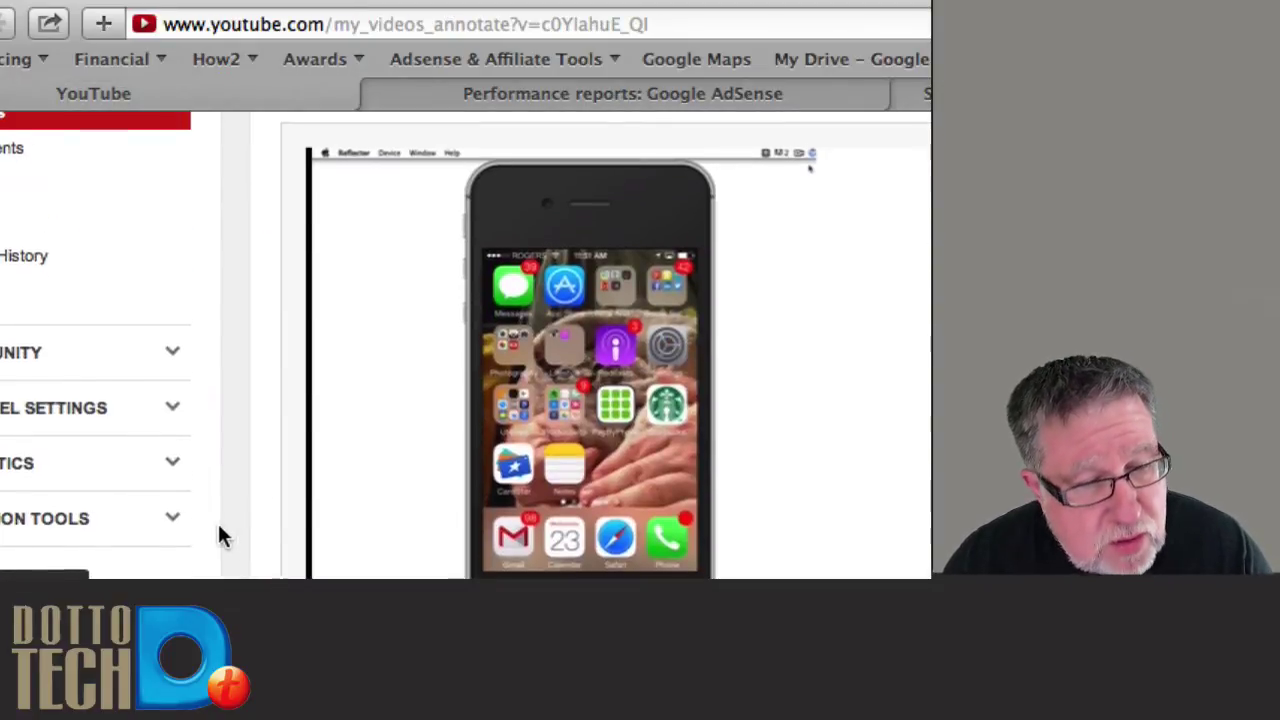
scroll(220, 530, "up", 5)
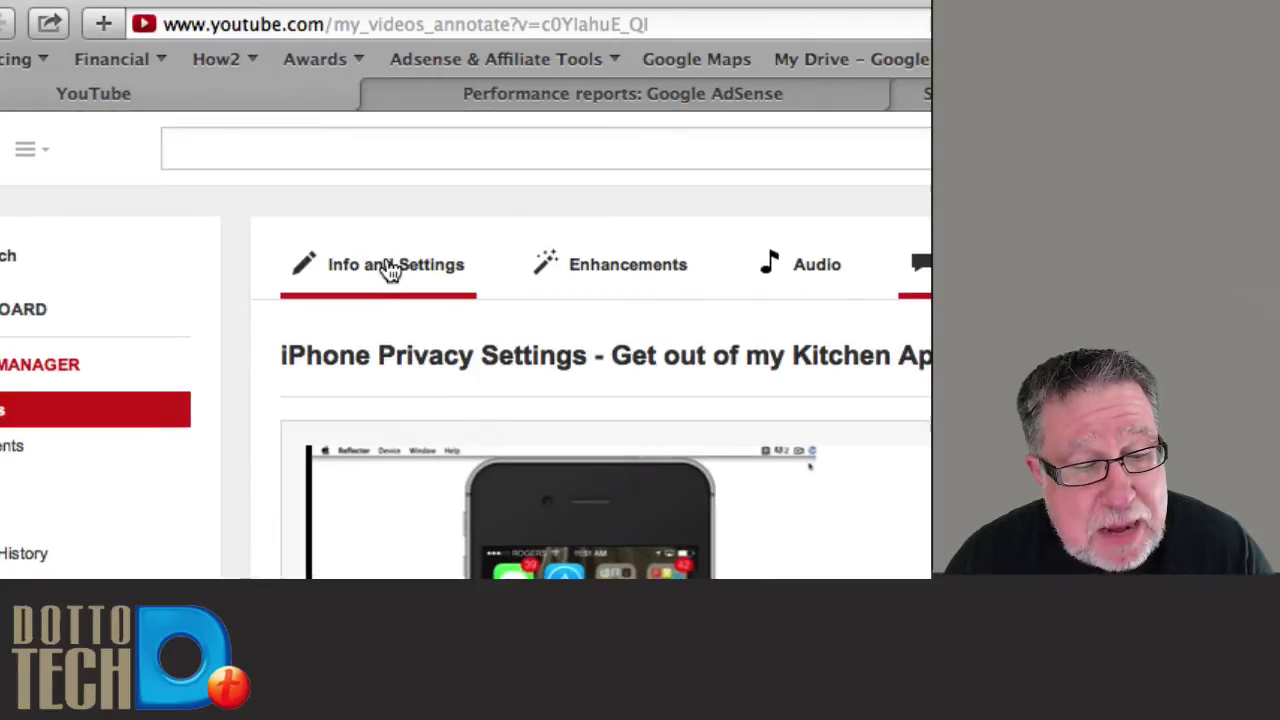
left_click(389, 267)
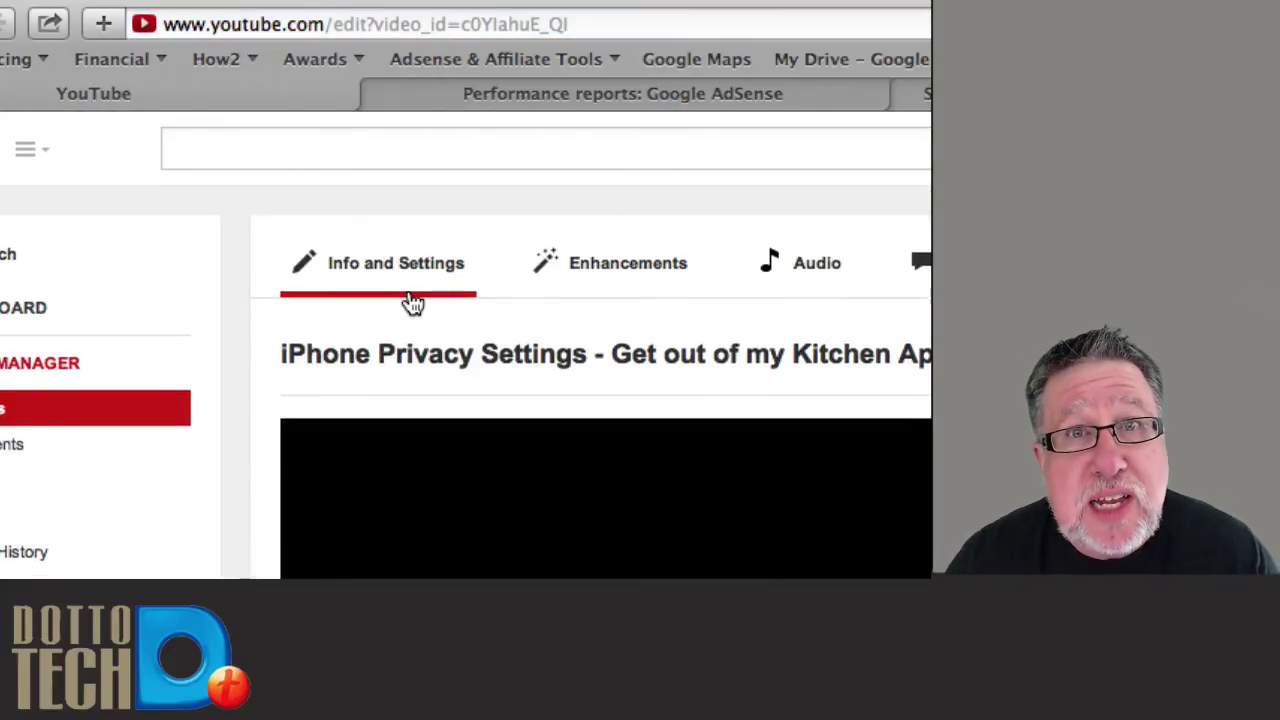
- Place the cursor on the blank description line where affiliate links go
scroll(409, 300, "down", 3)
scroll(409, 297, "down", 5)
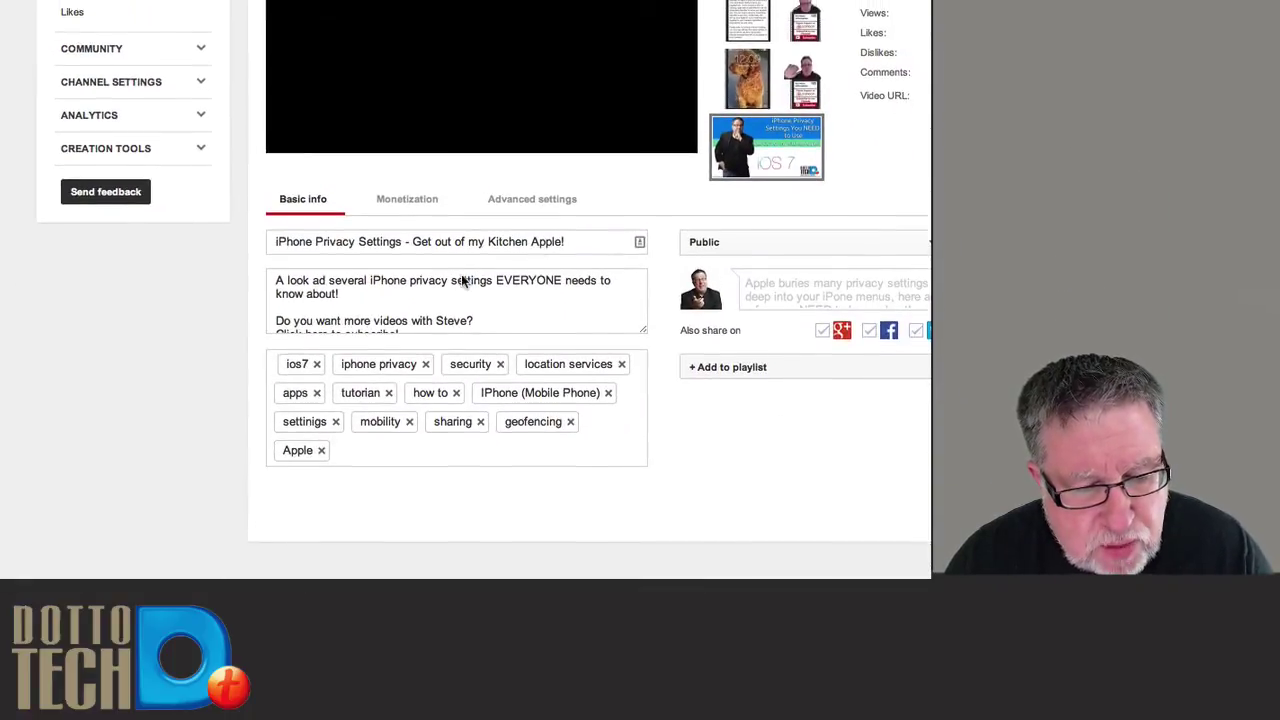
left_click(463, 281)
scroll(457, 288, "up", 2)
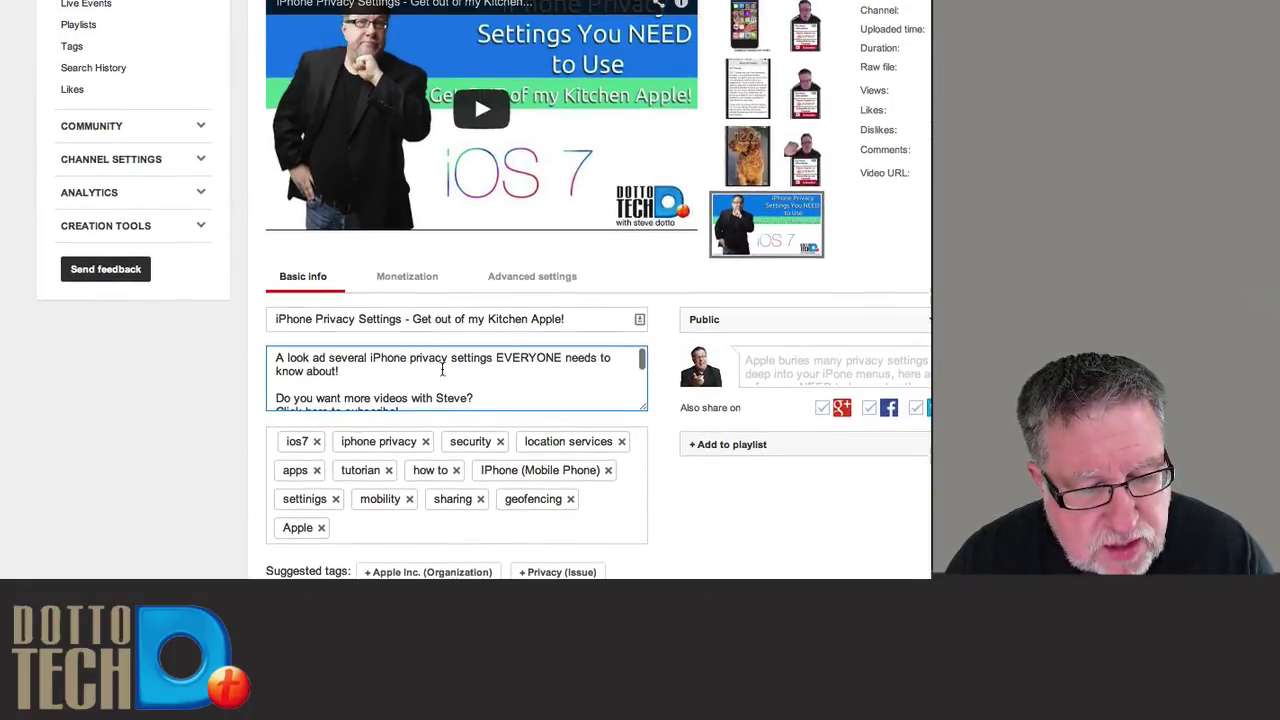
scroll(442, 370, "down", 1)
scroll(434, 362, "up", 2)
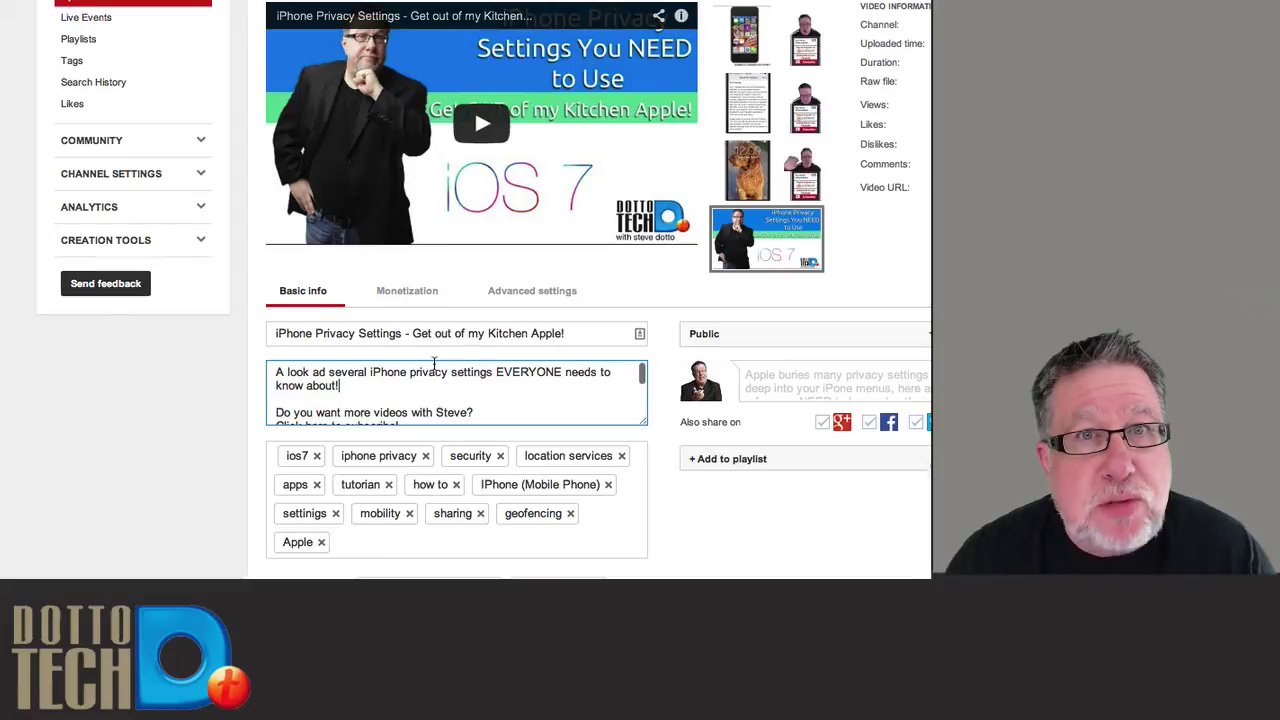
left_click(369, 394)
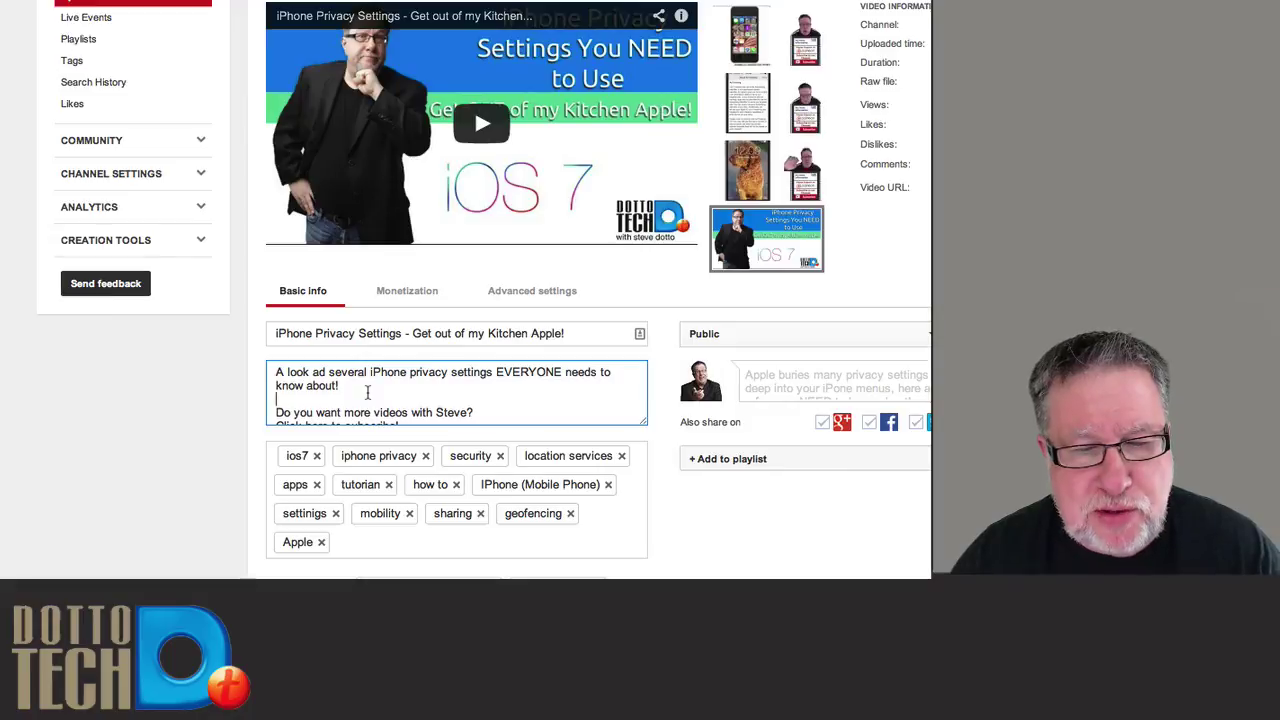
- Scroll back to the top and go to the channel Dashboard overview
scroll(367, 392, "up", 1)
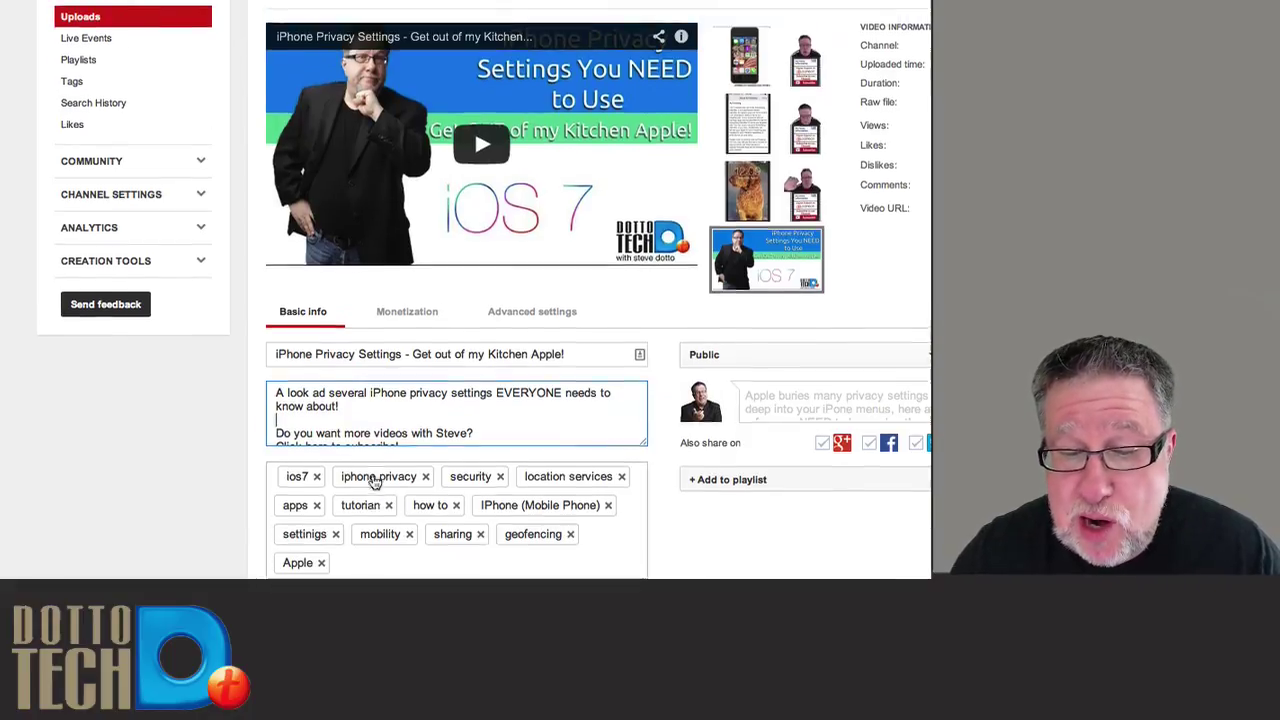
scroll(367, 392, "up", 3)
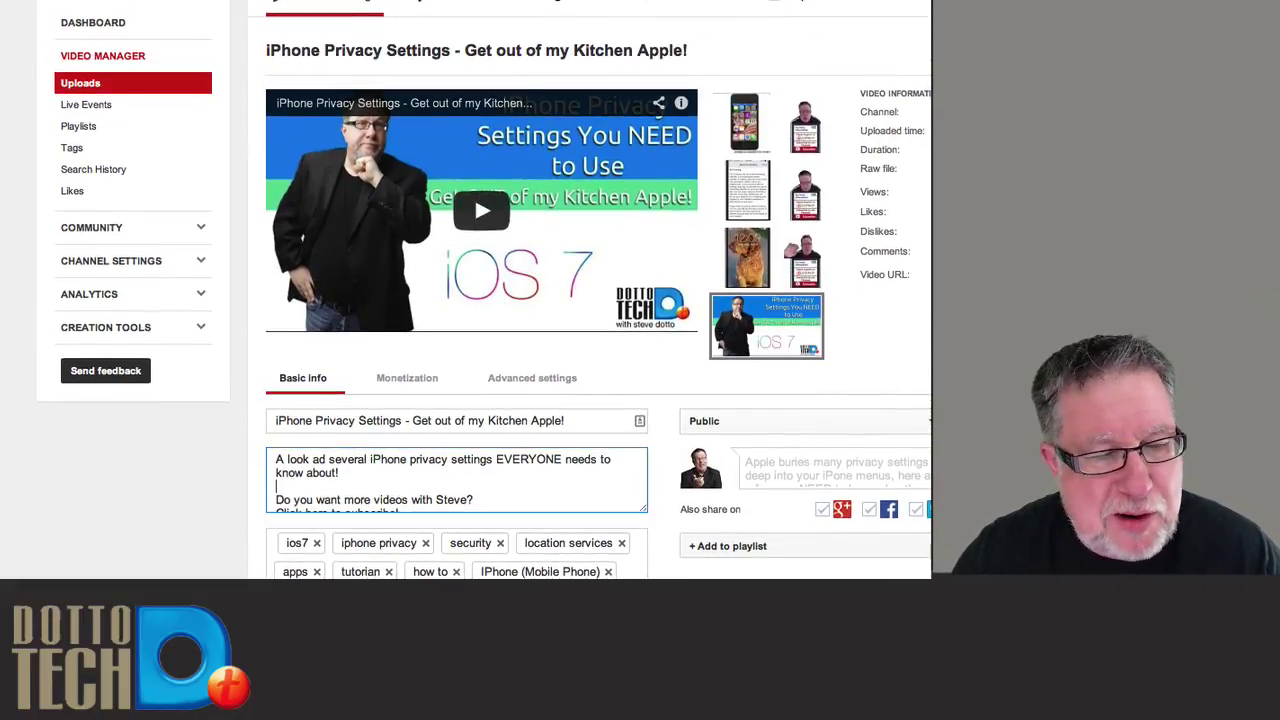
left_click(115, 28)
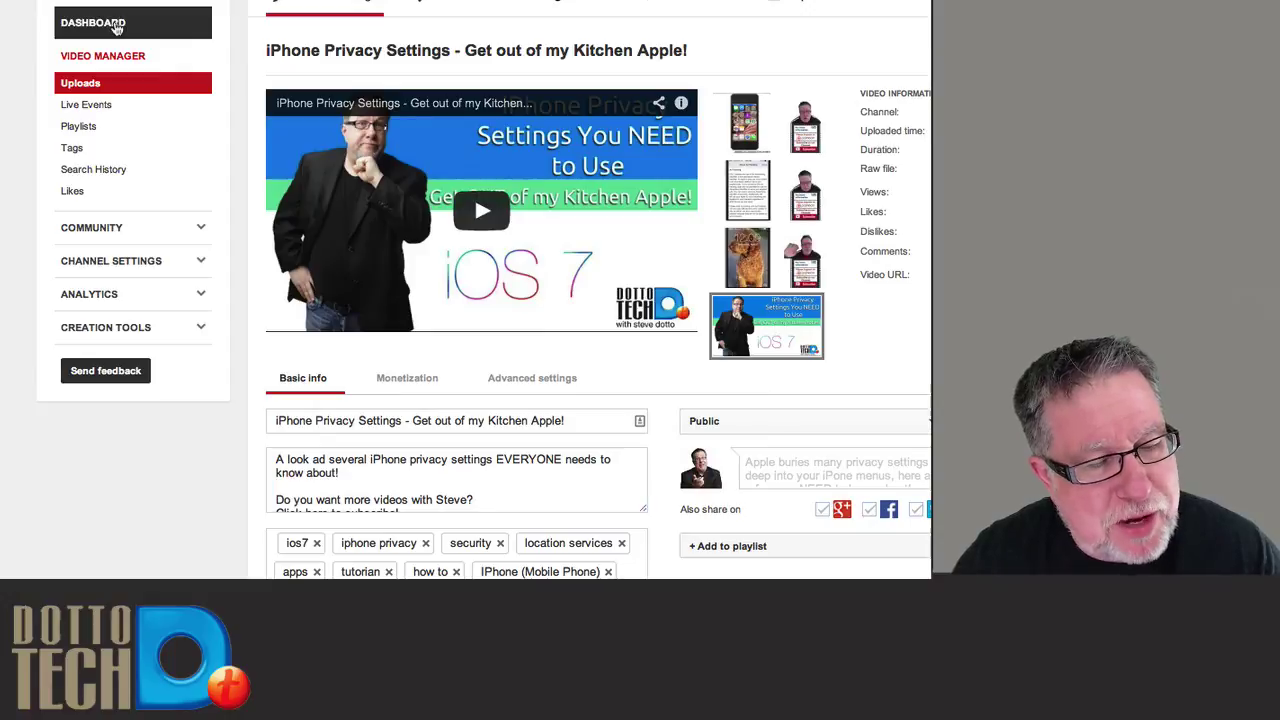